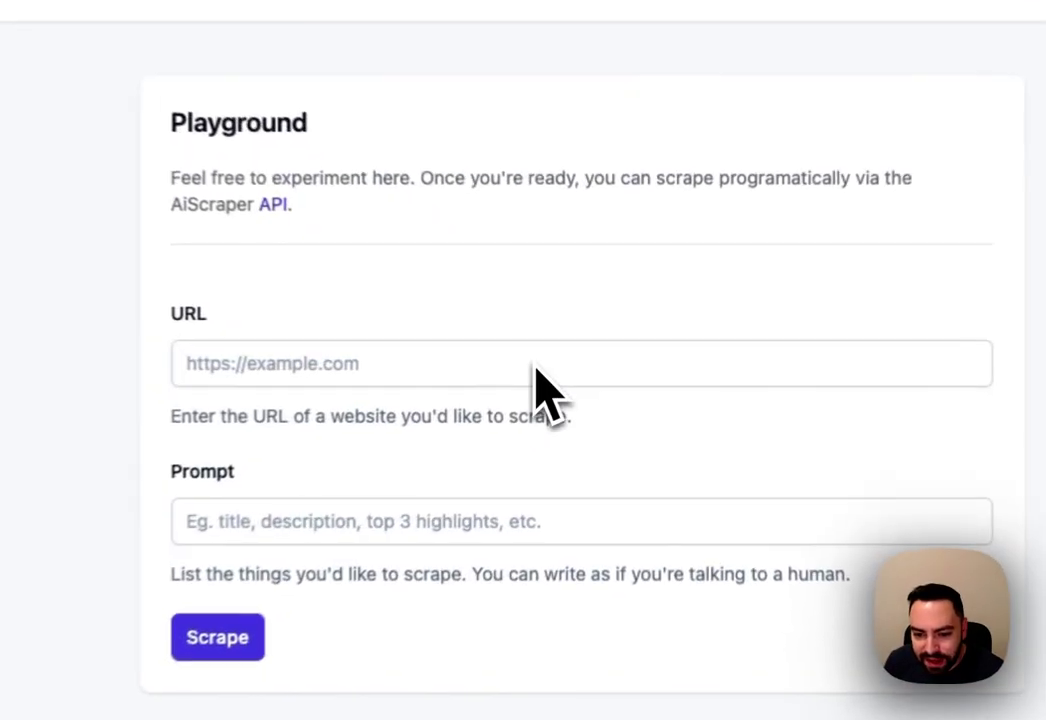
Step: Open the Yellowstone (American TV series) Wikipedia article and examine the season and episode counts in its infobox
click(531, 362)
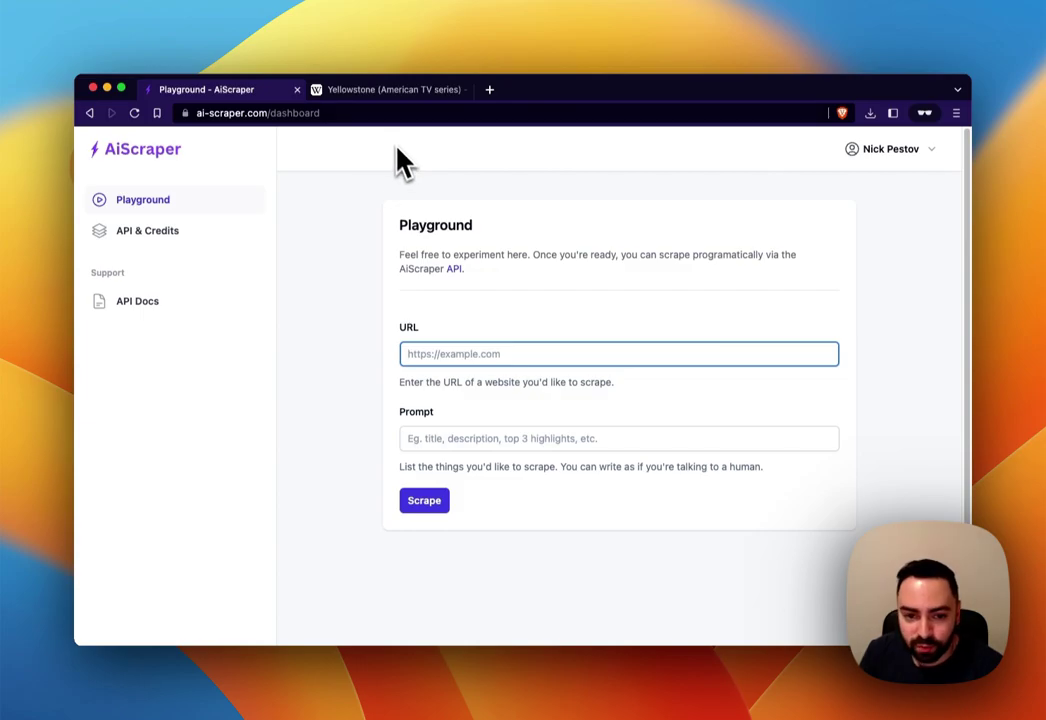
click(390, 89)
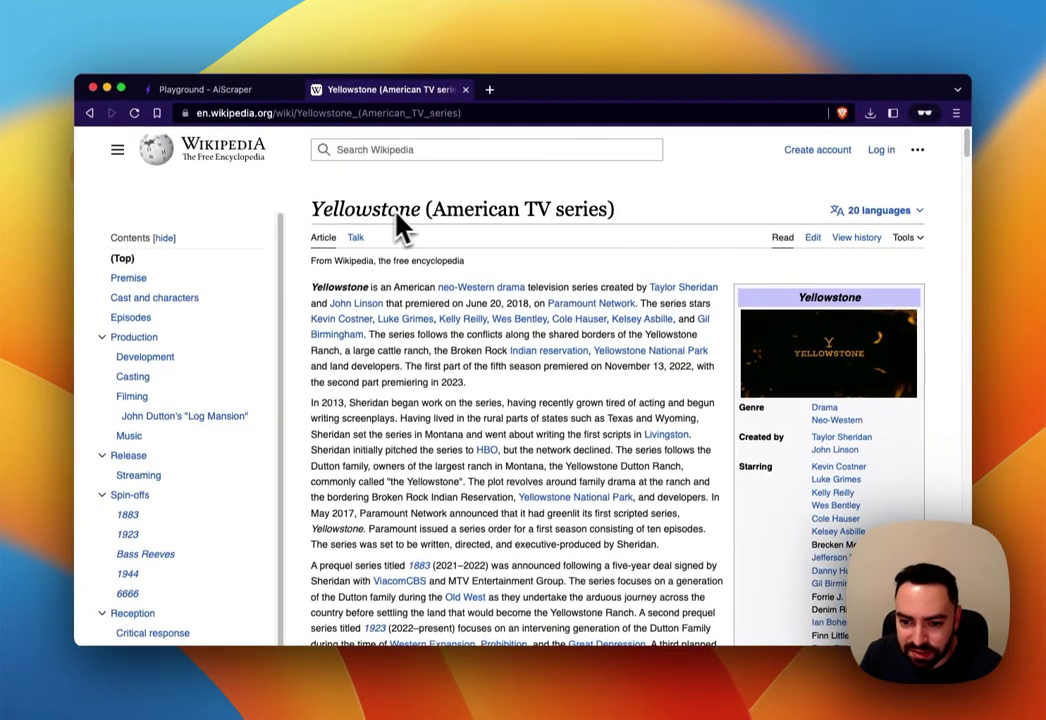
scroll(717, 381, down, 10)
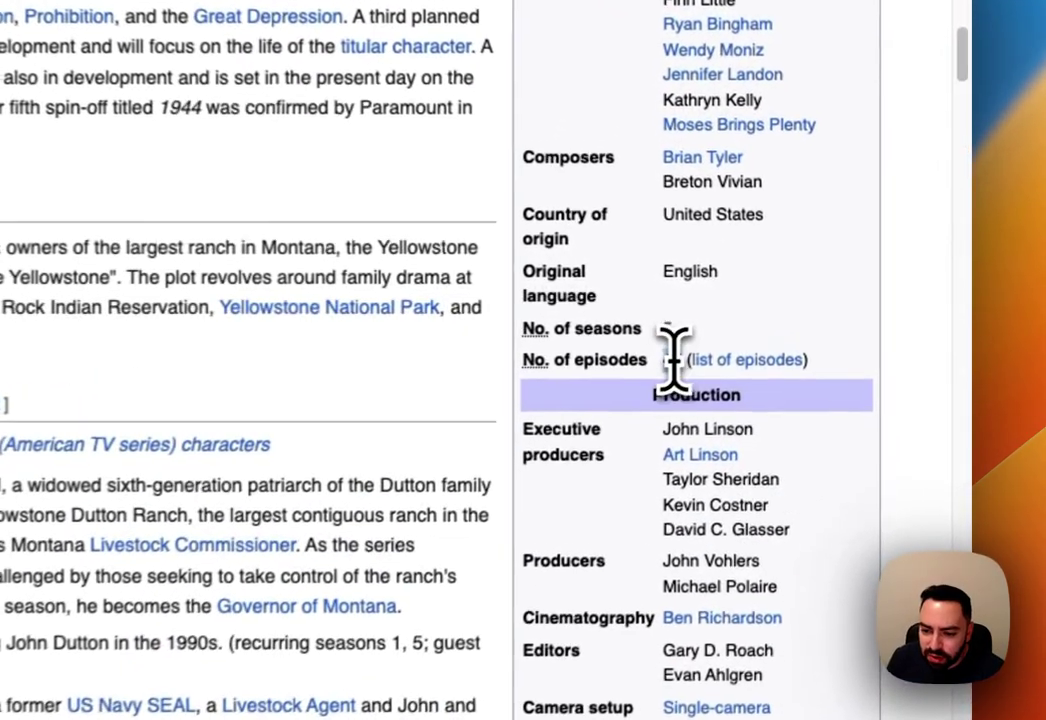
double_click(817, 331)
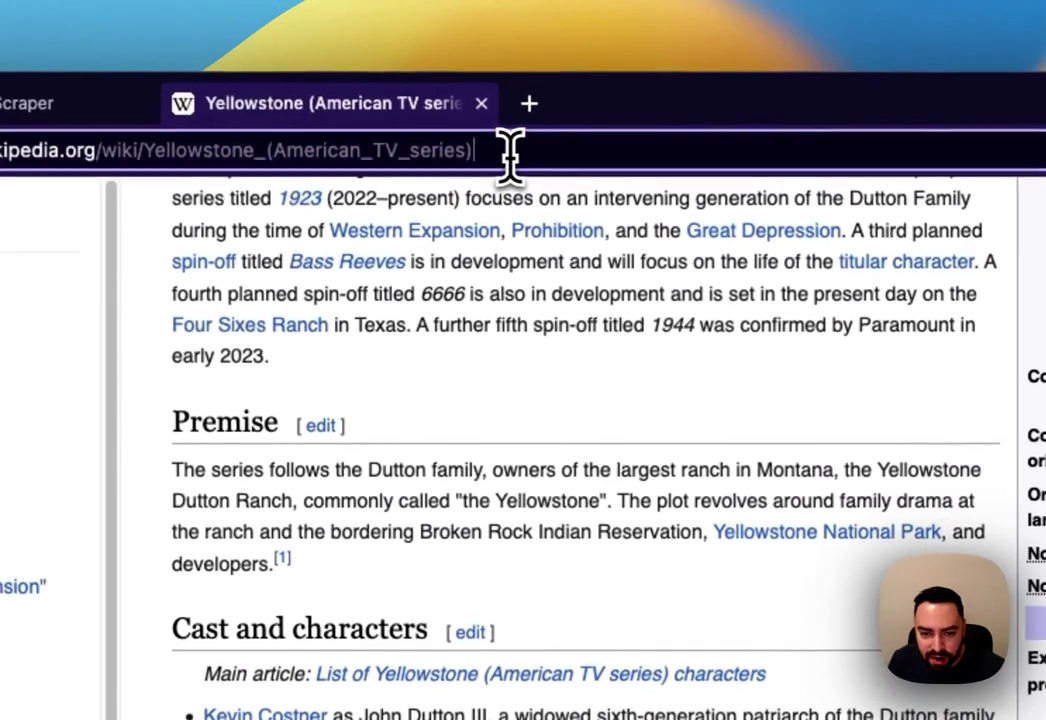
Step: Copy the Yellowstone article's web address into the AiScraper Playground's URL field
click(482, 115)
key(ctrl+c)
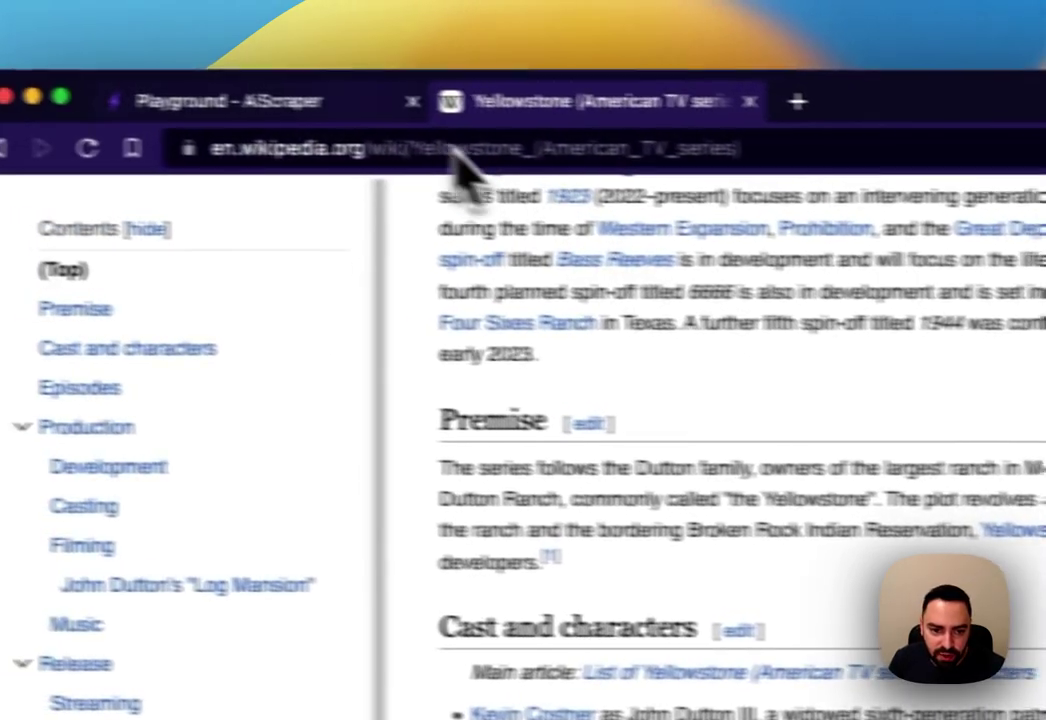
click(30, 105)
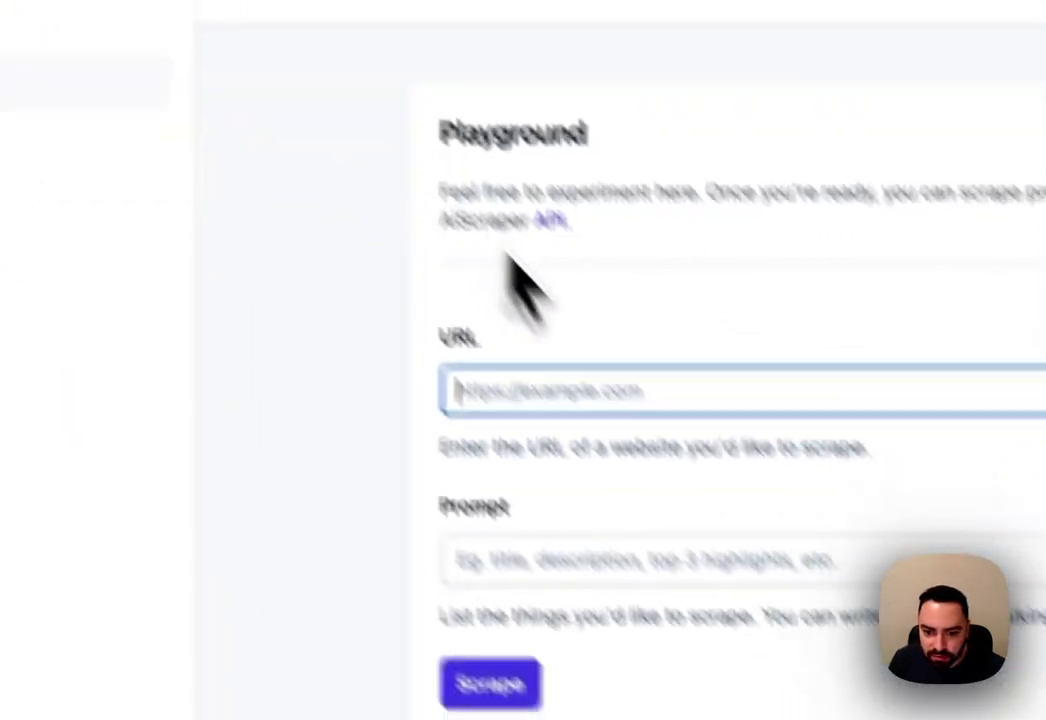
key(ctrl+v)
Step: Scrape the article with the prompt "number of episodes" and compare the prompt's wording with the key in the result JSON
click(656, 552)
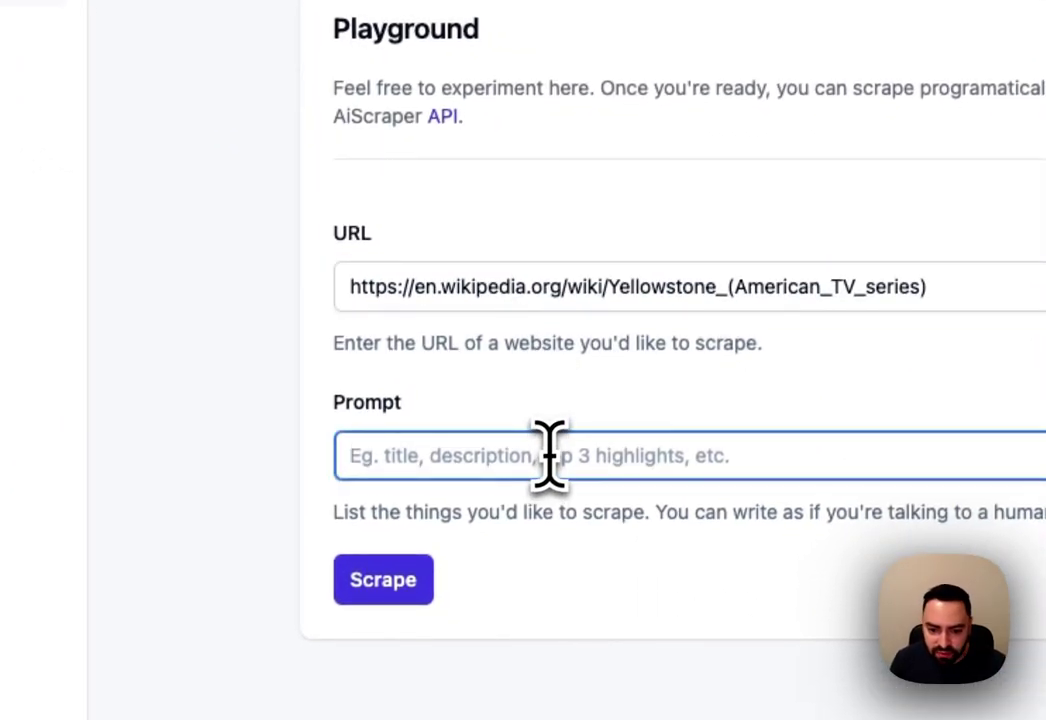
text(num)
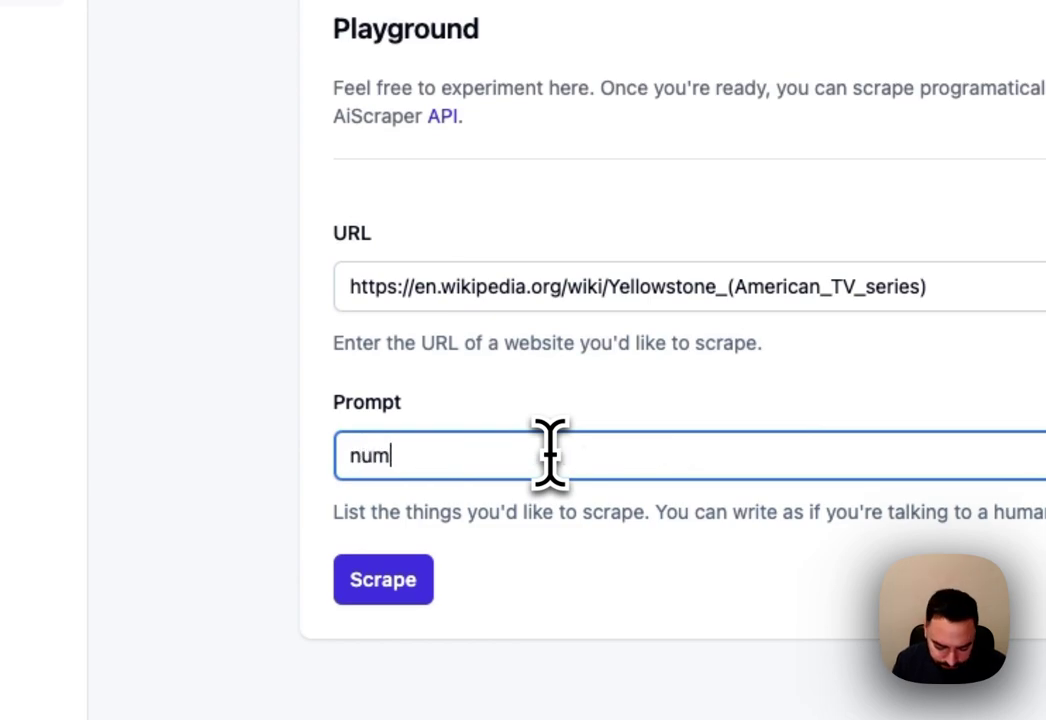
text(ber of epi)
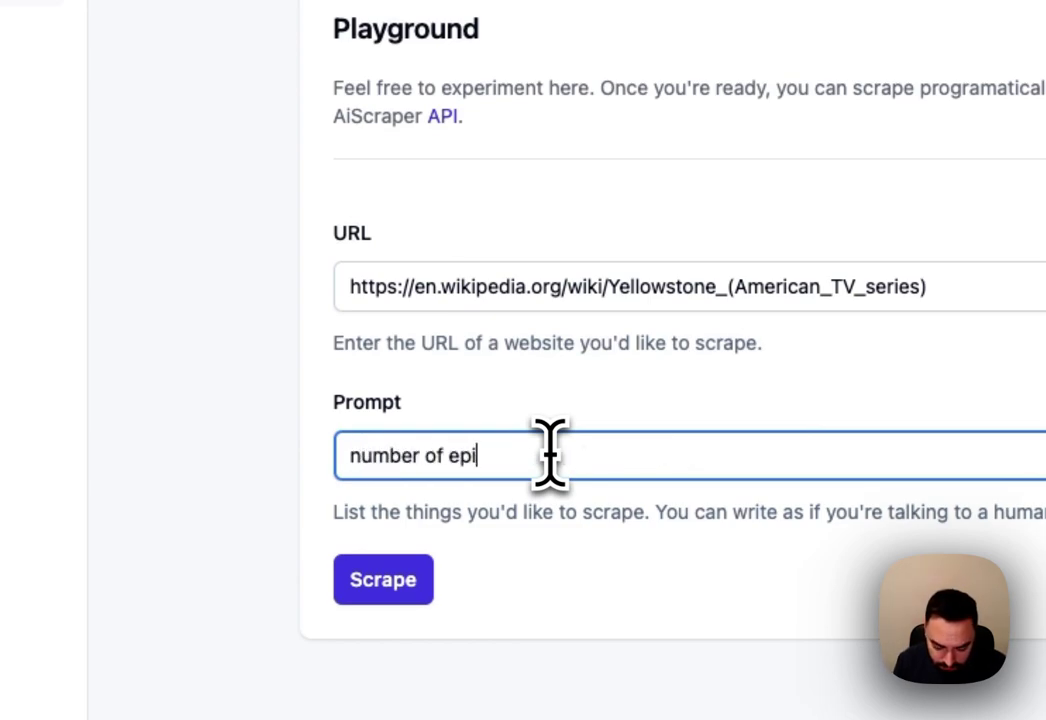
text(sodes)
click(383, 579)
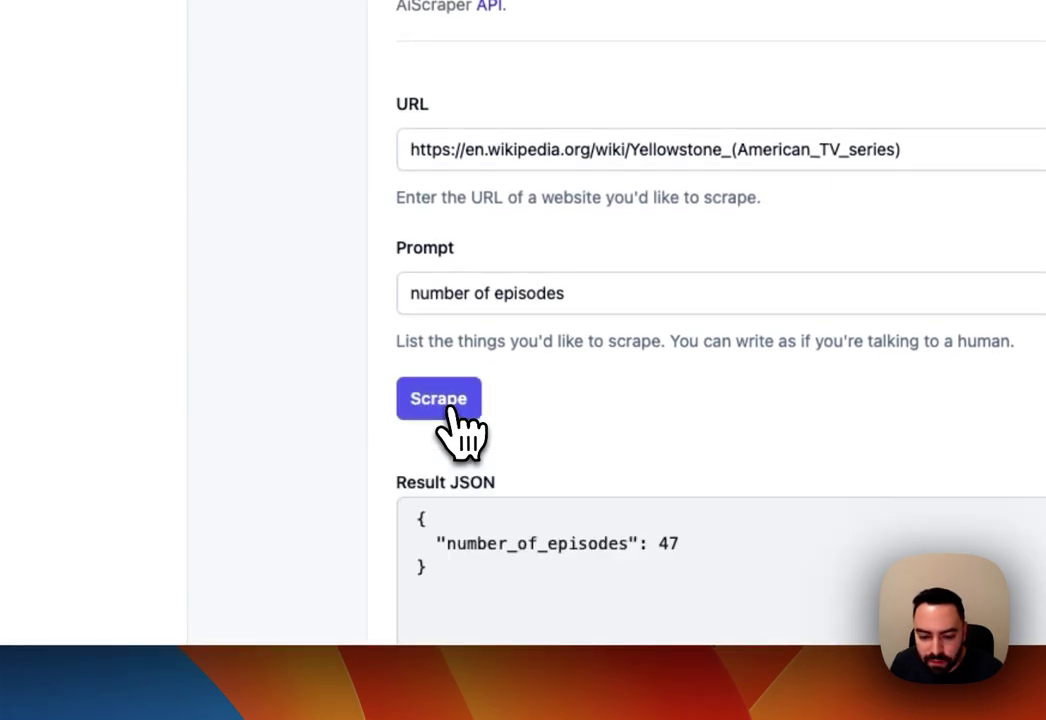
drag(680, 543, 544, 560)
click(688, 548)
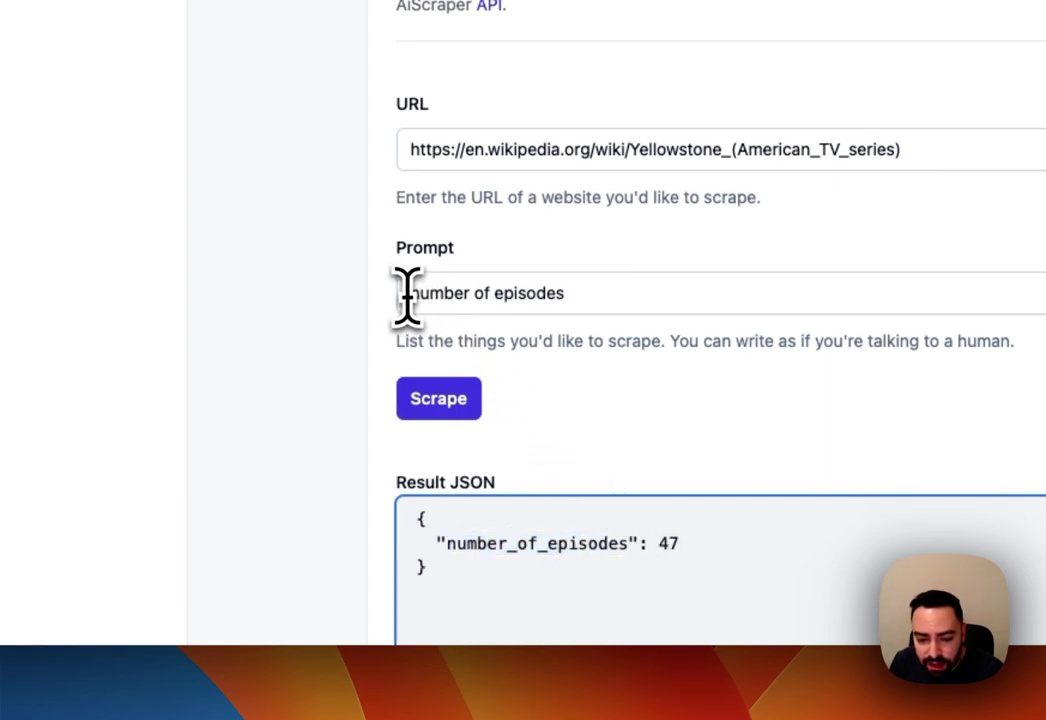
drag(407, 293, 572, 293)
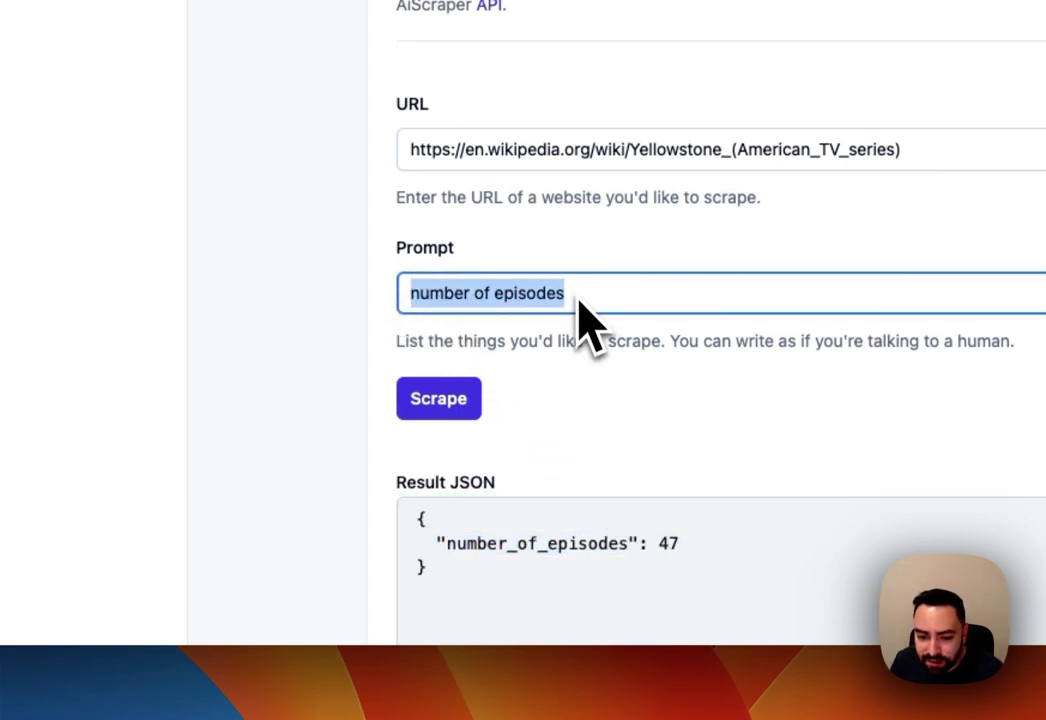
drag(436, 544, 636, 542)
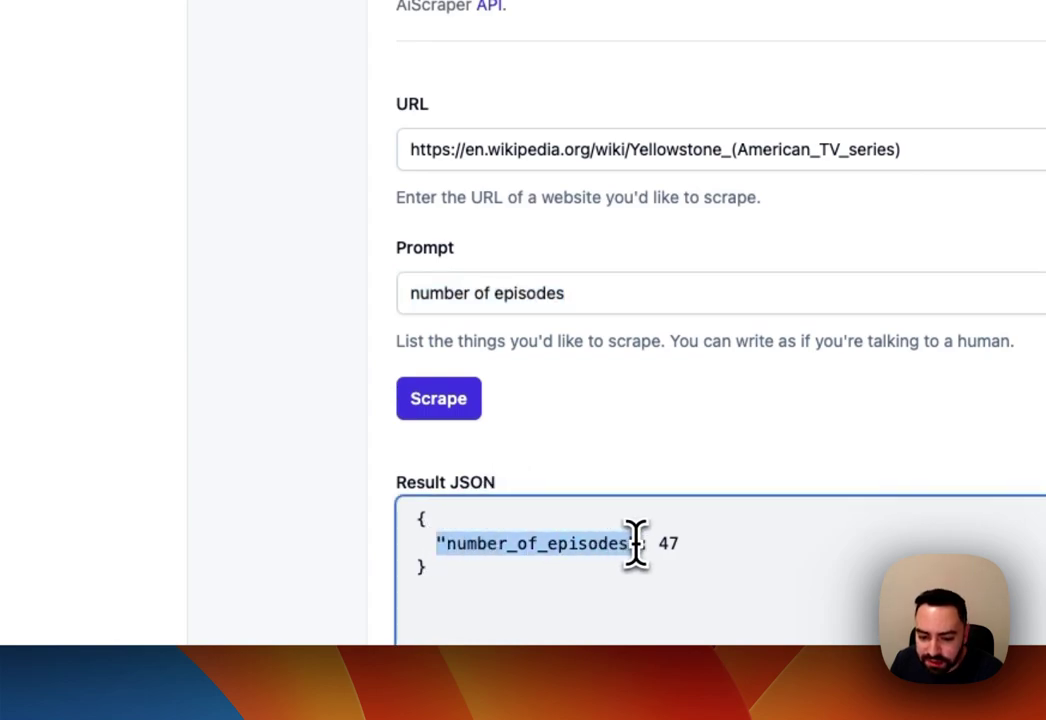
click(717, 545)
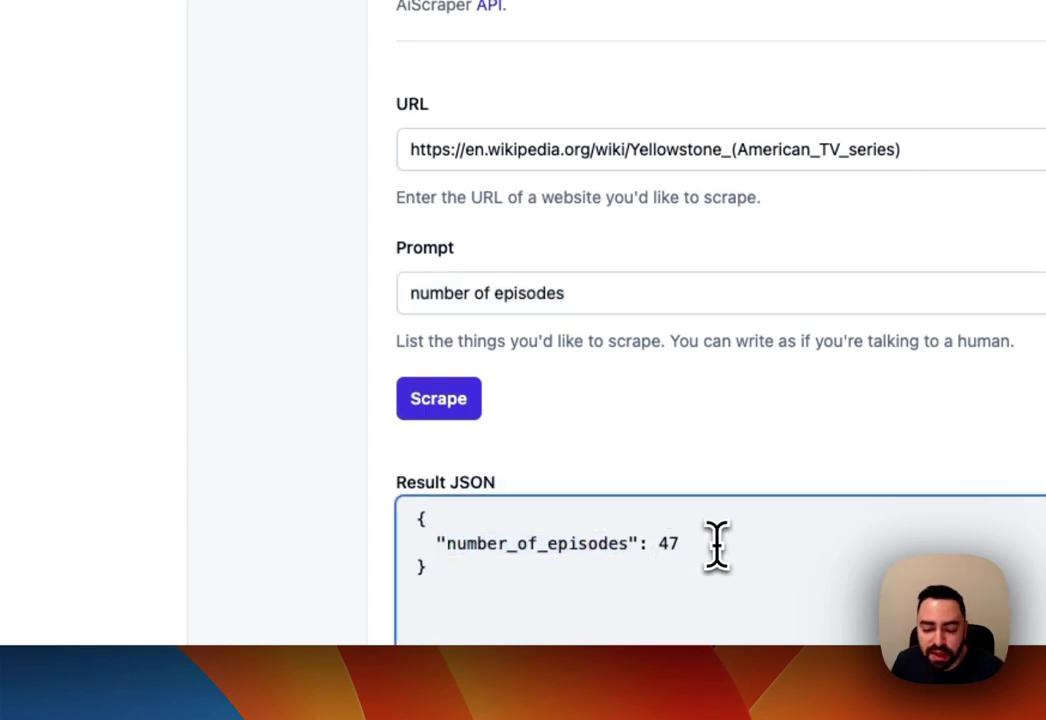
Step: Replace the prompt with the quoted key names "episode_count", "season_count"
drag(602, 295, 360, 322)
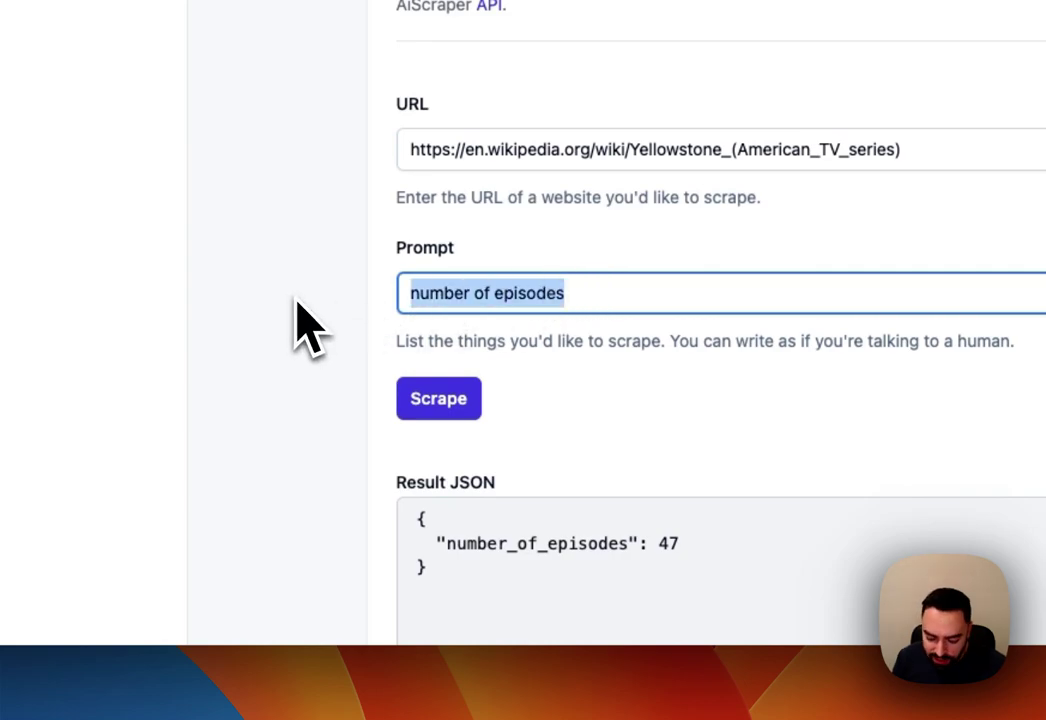
key(BackSpace)
text(")
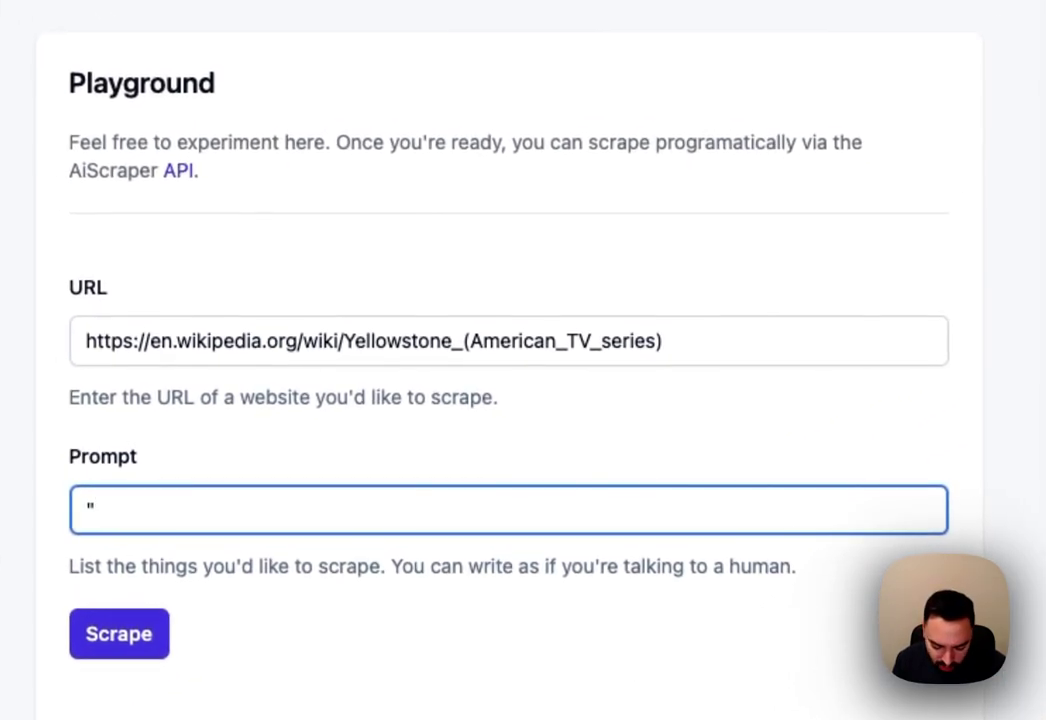
text(episode_co)
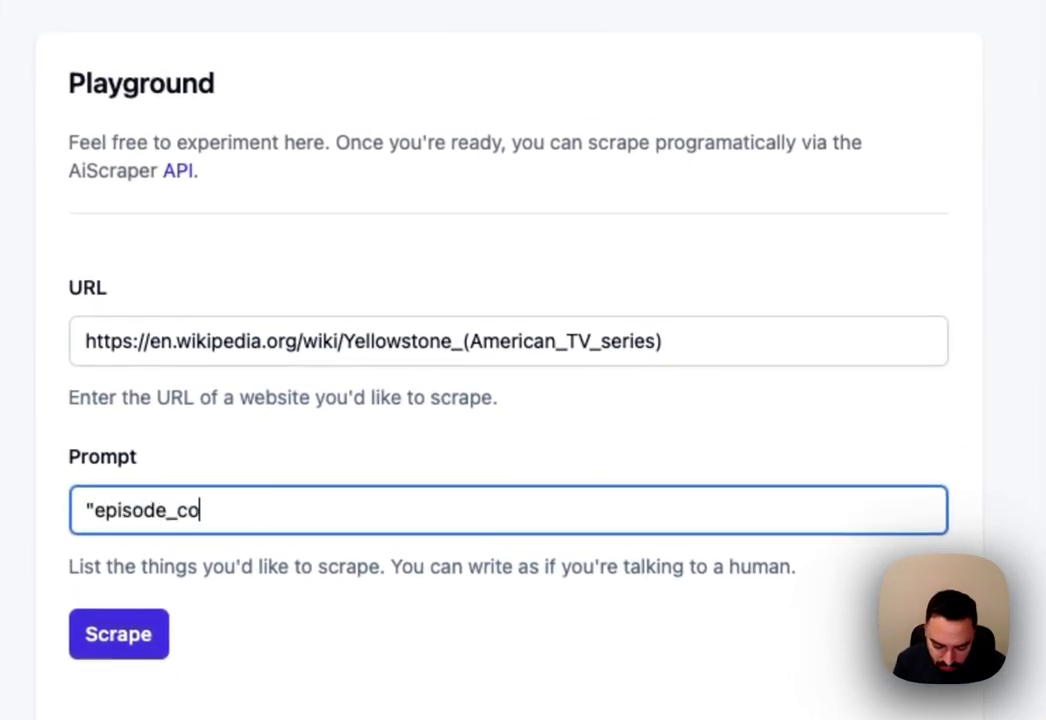
text(unt", ")
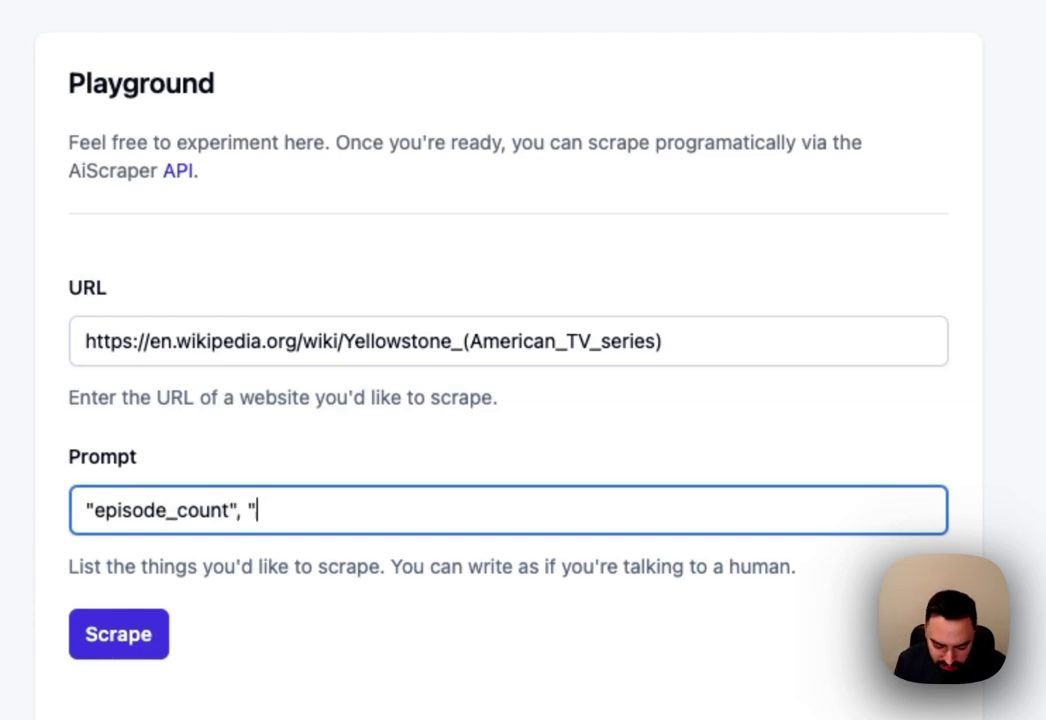
text(season_count")
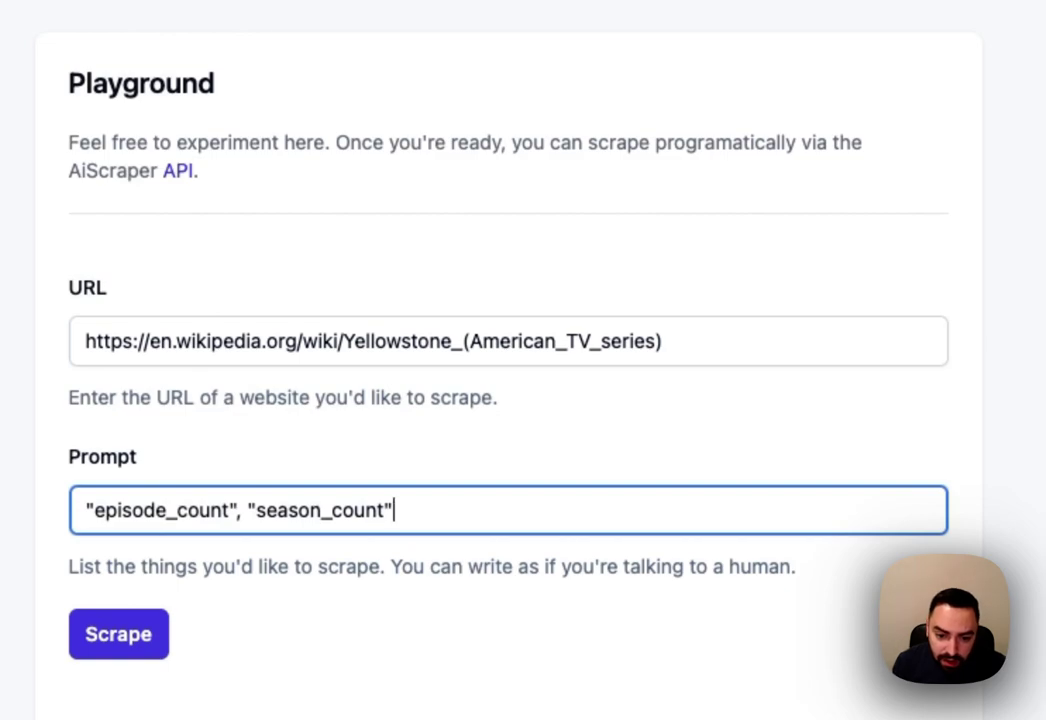
Step: Add title before and cast after the quoted keys in the prompt, and run the scrape
click(86, 512)
text(titl)
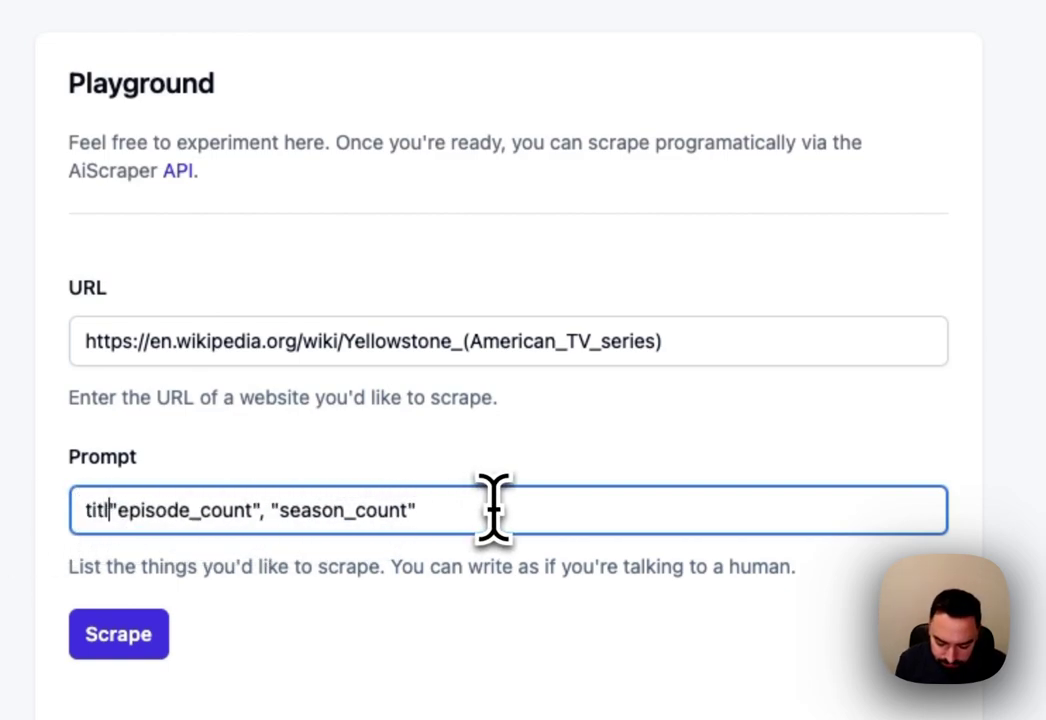
text(e,)
click(500, 510)
text(, cast)
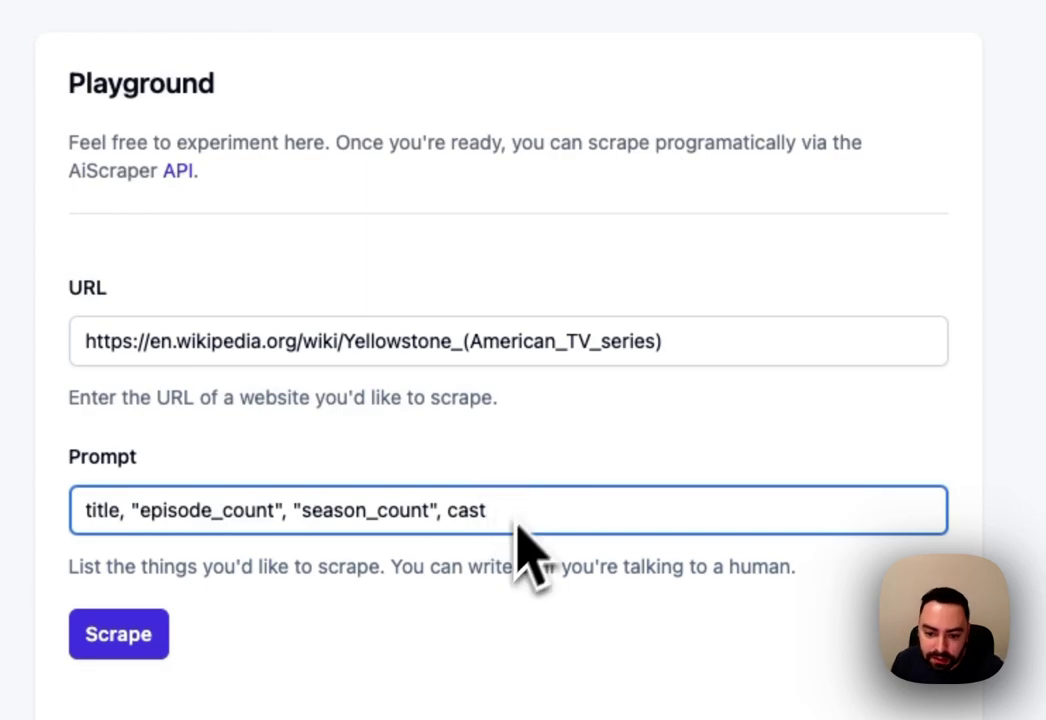
click(135, 645)
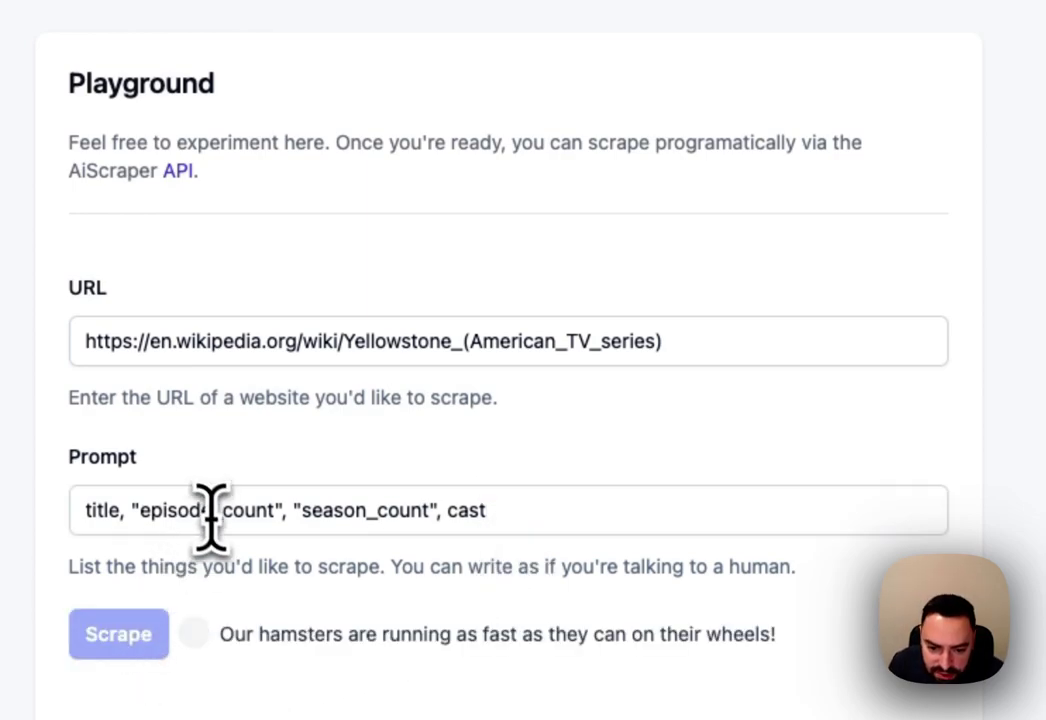
Step: Review the custom keys in the prompt and read through the result JSON's cast list, checking back with the Wikipedia article
double_click(165, 510)
double_click(325, 508)
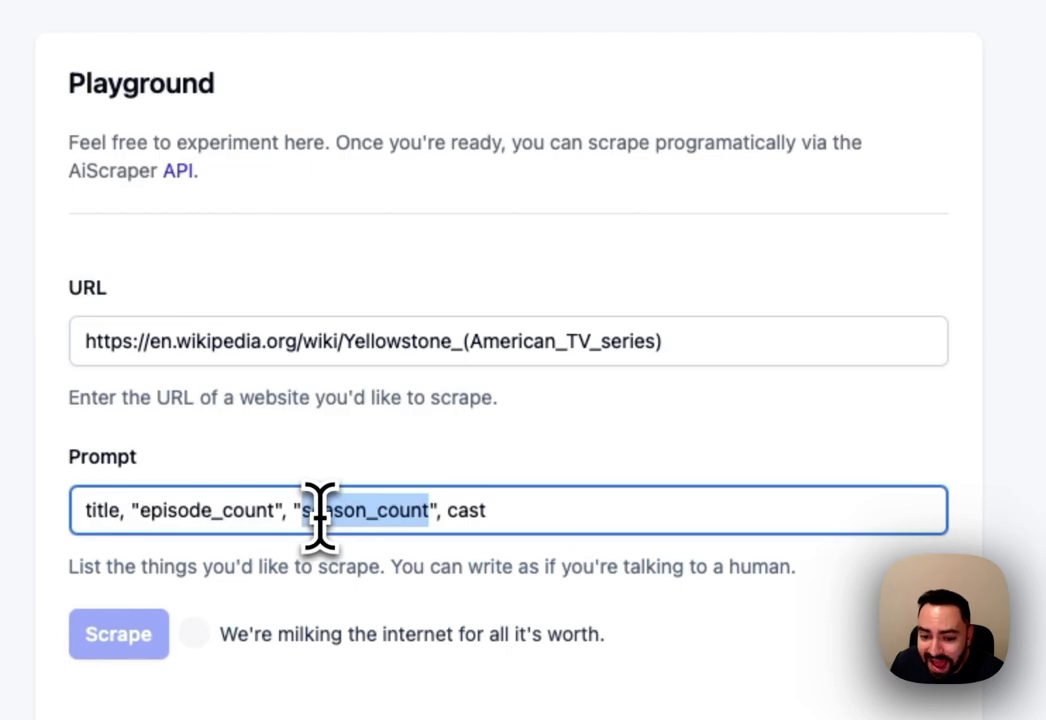
click(409, 509)
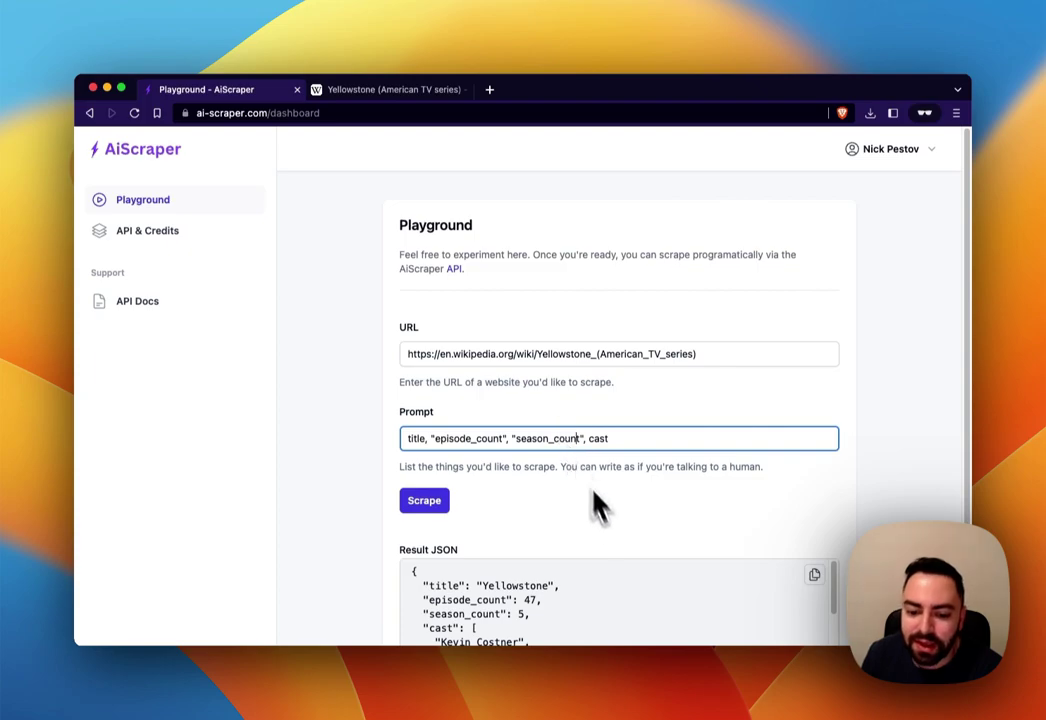
scroll(600, 505, down, 2)
scroll(544, 563, down, 2)
scroll(547, 566, up, 2)
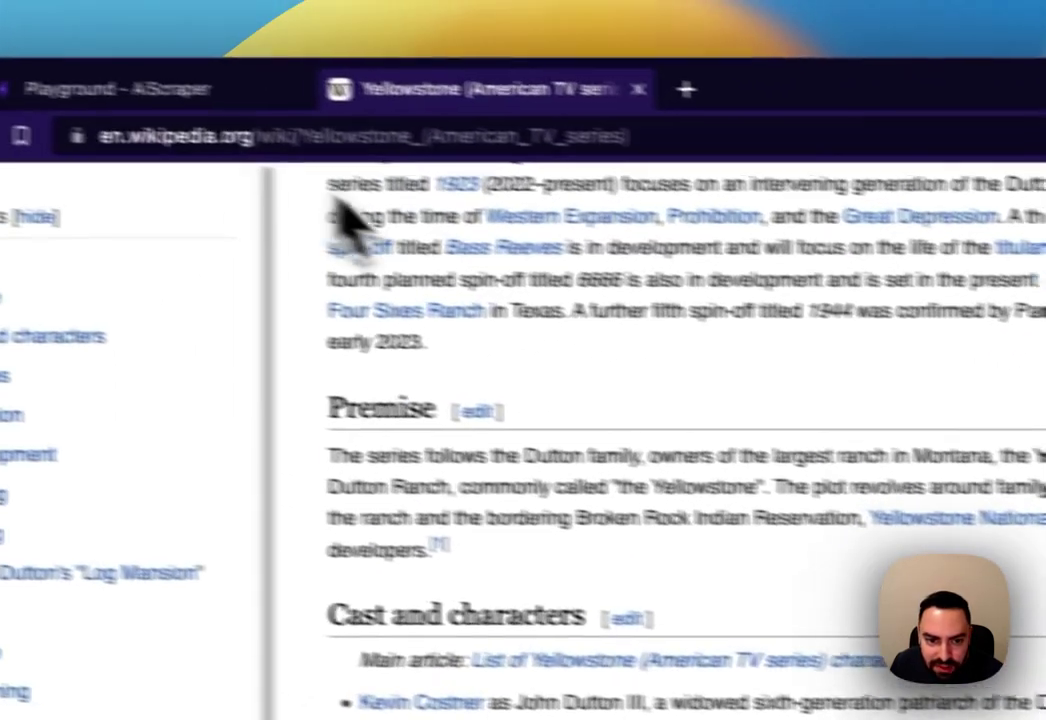
click(117, 86)
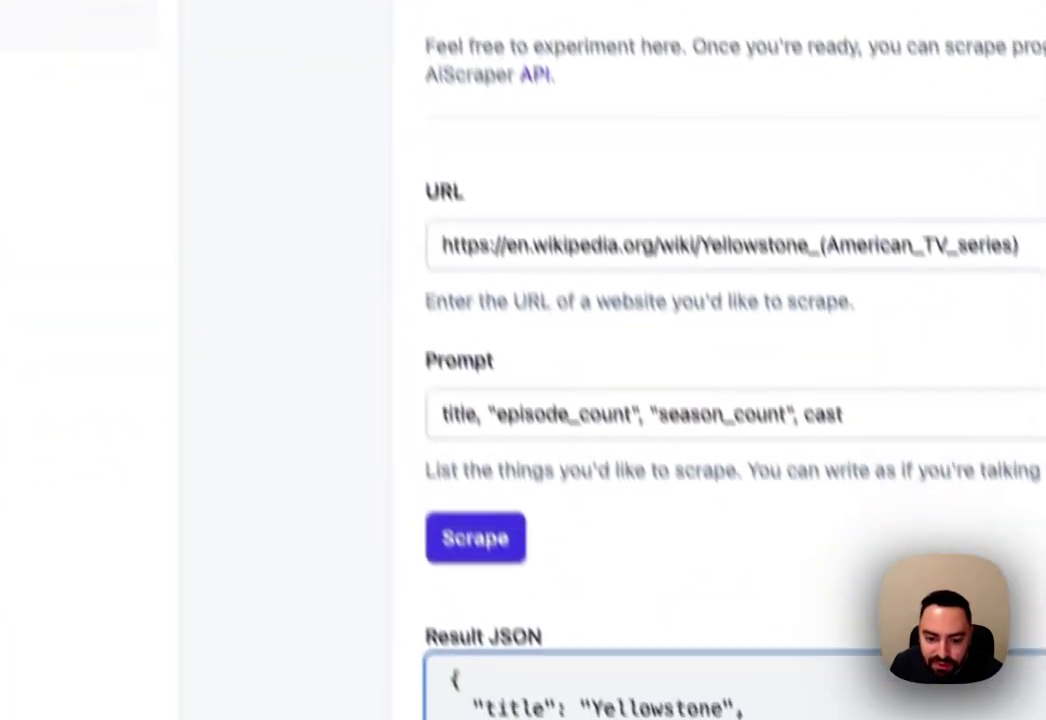
scroll(548, 625, down, 10)
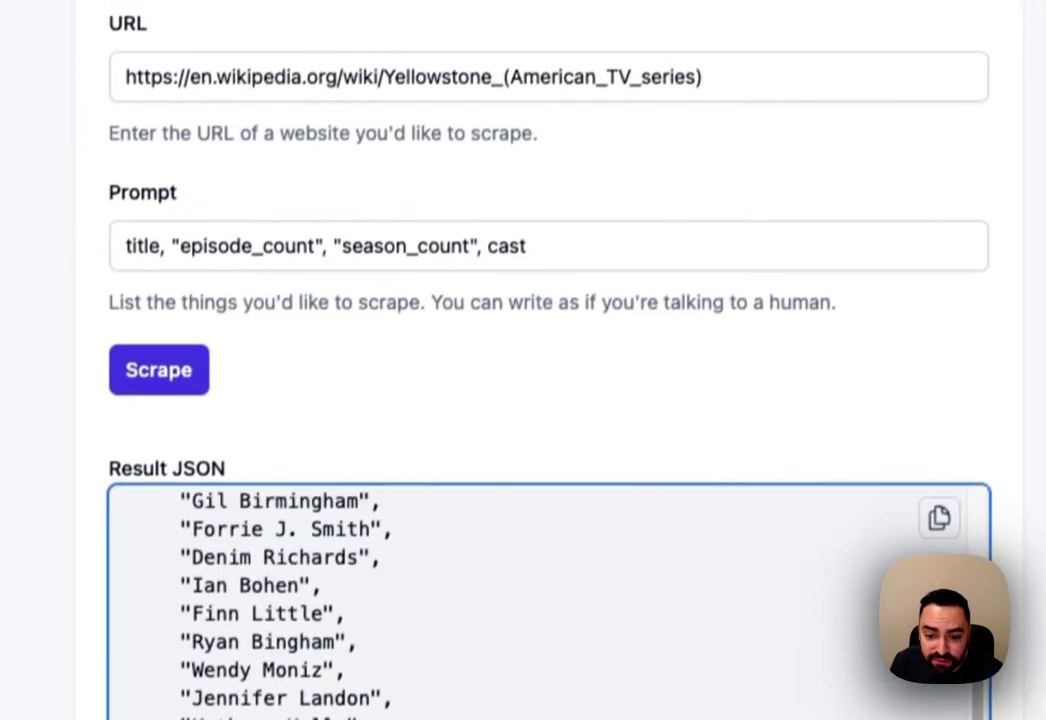
scroll(600, 560, up, 10)
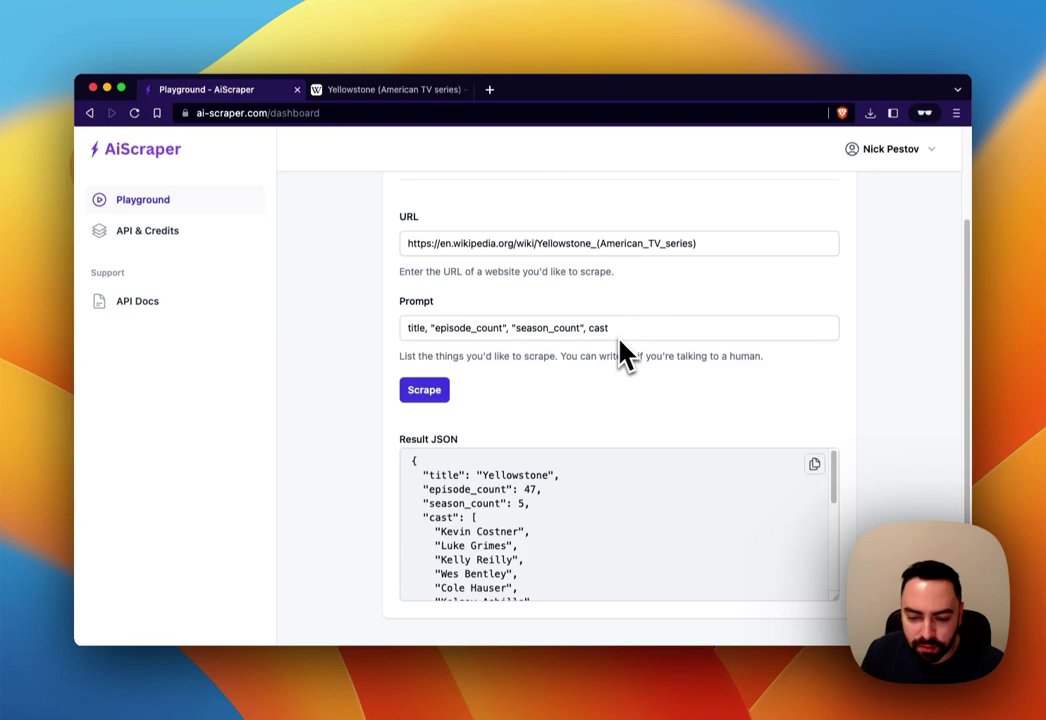
Step: Extend the prompt with "(sorted alphabetically), description in emojis" after cast, run the scrape, and view the result JSON
click(609, 328)
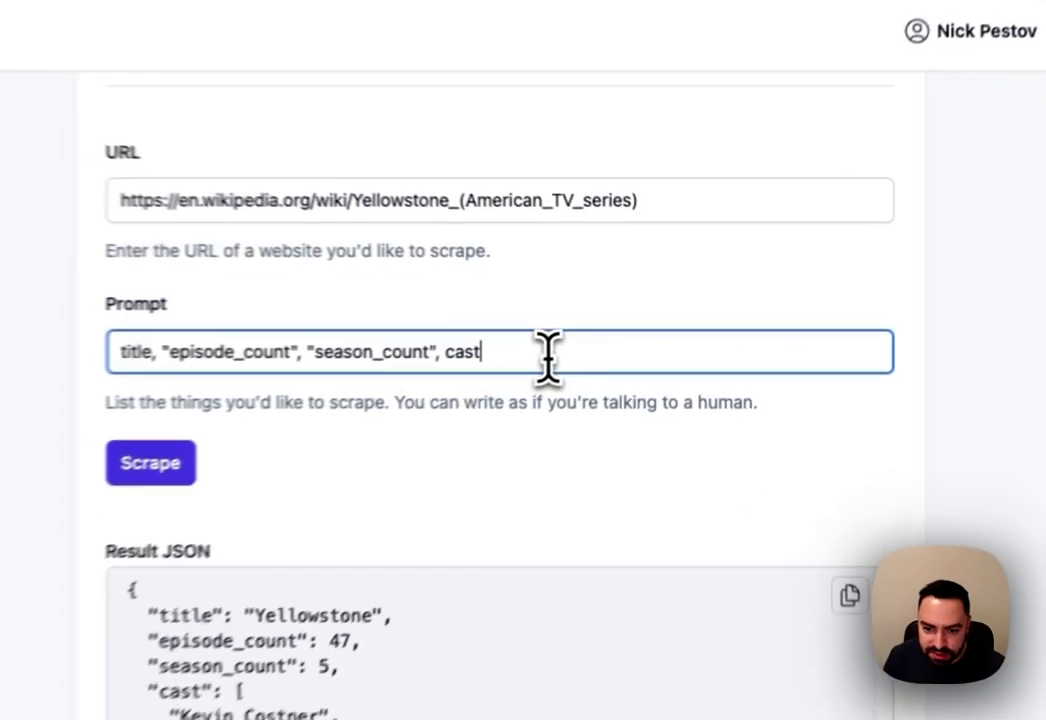
text(()
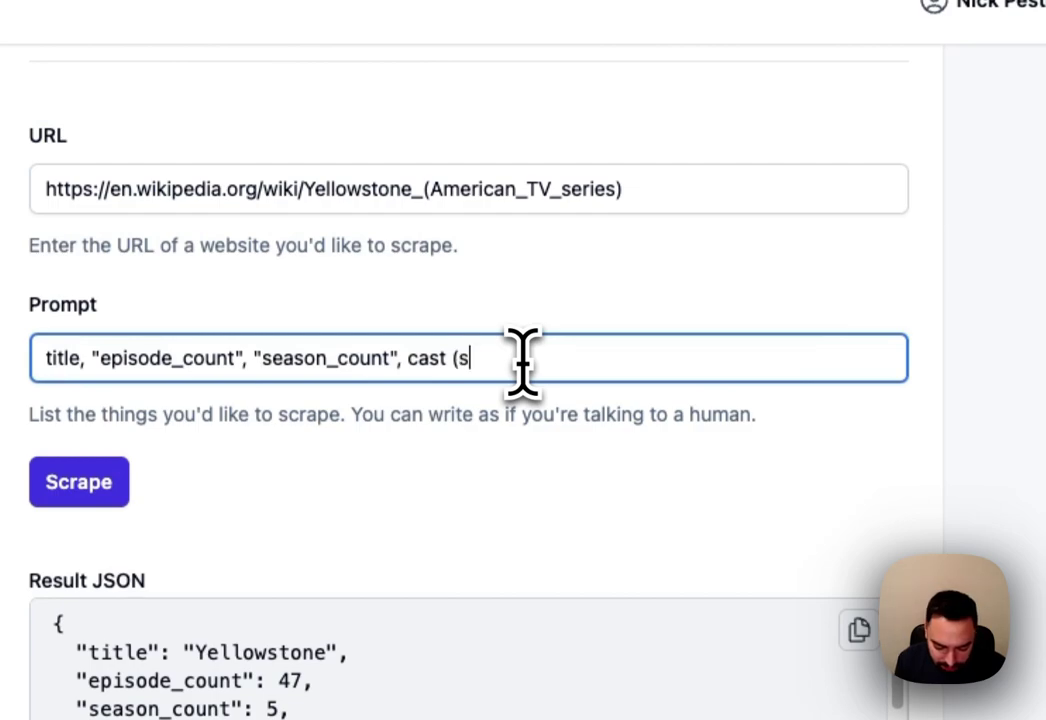
text(sorted alphabetically), descripti)
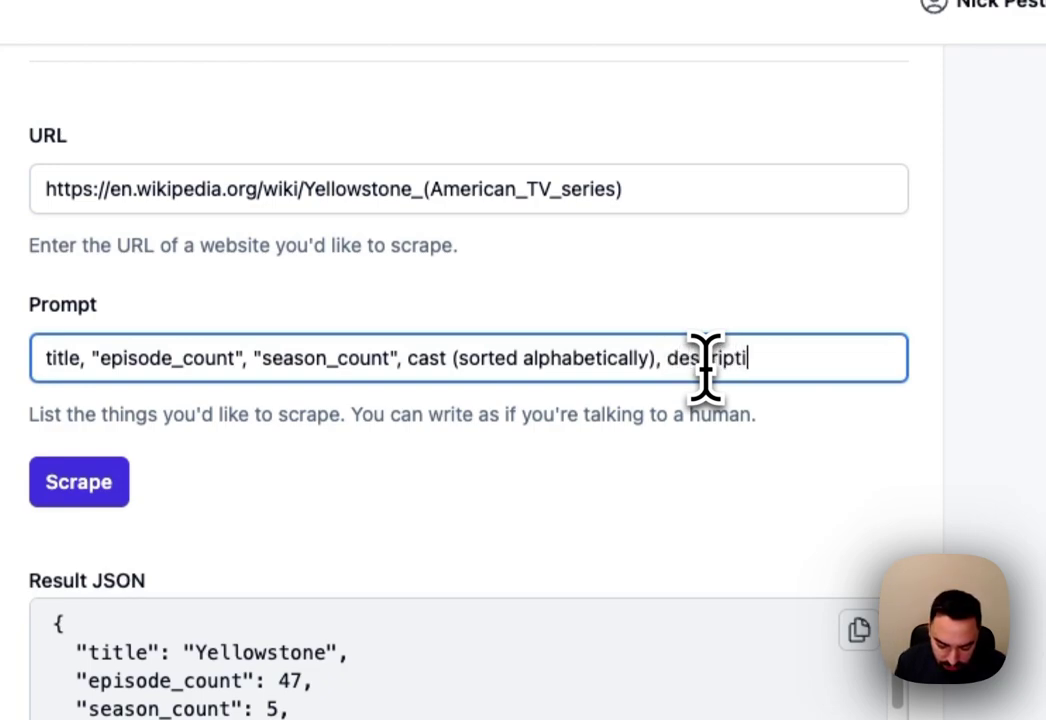
text(on in)
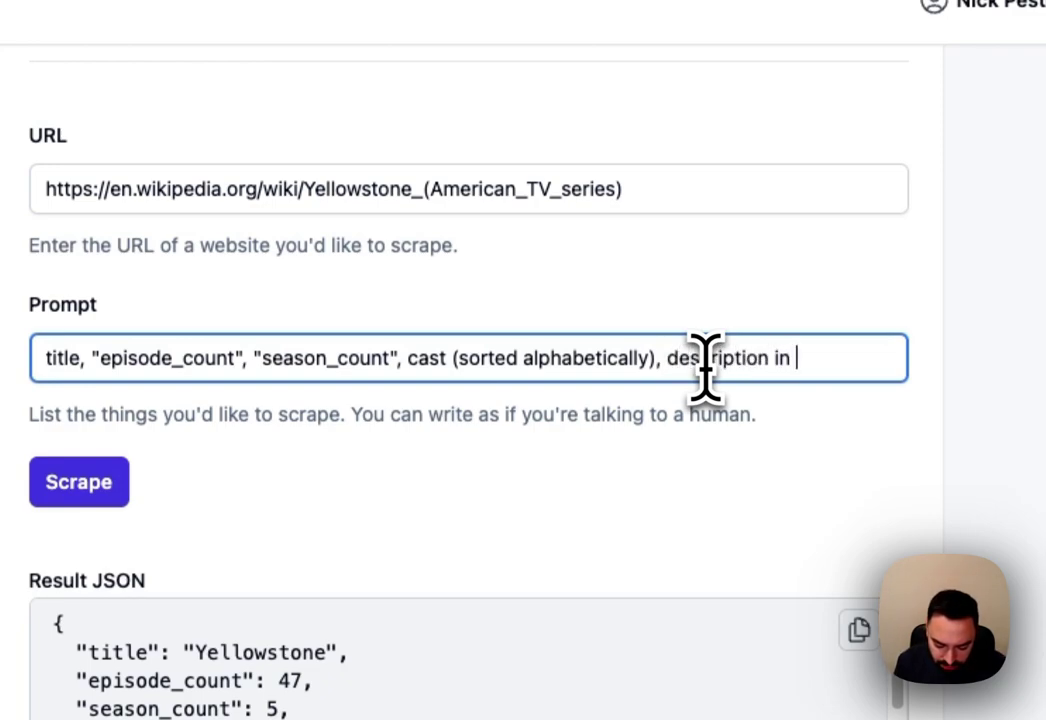
text( emojis)
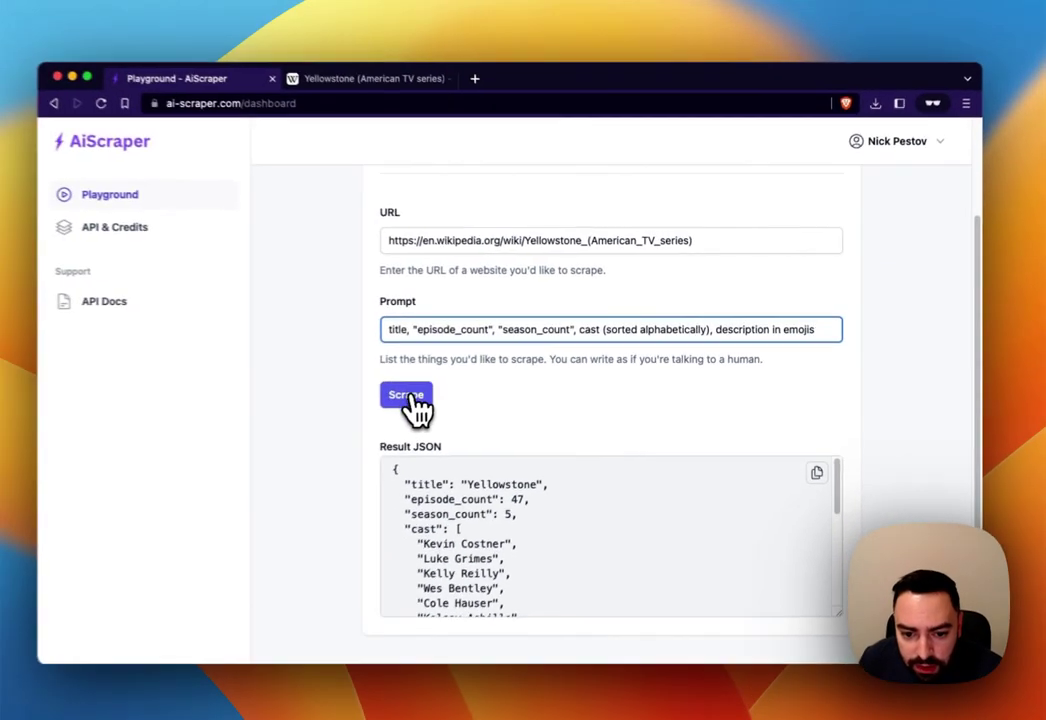
click(79, 482)
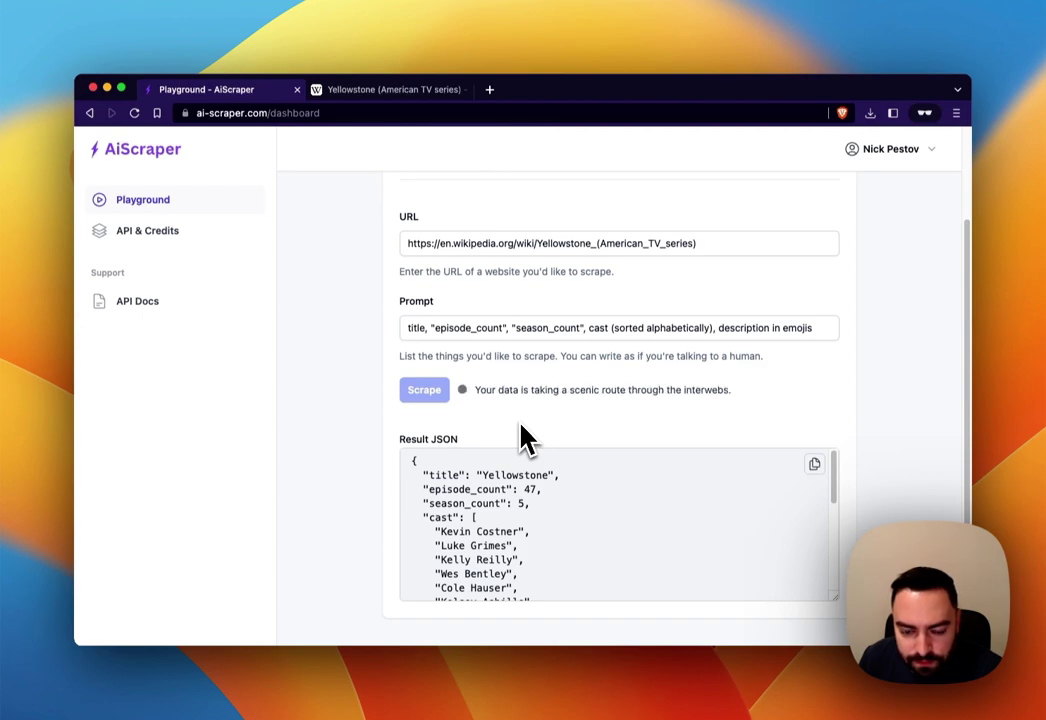
scroll(584, 474, down, 1)
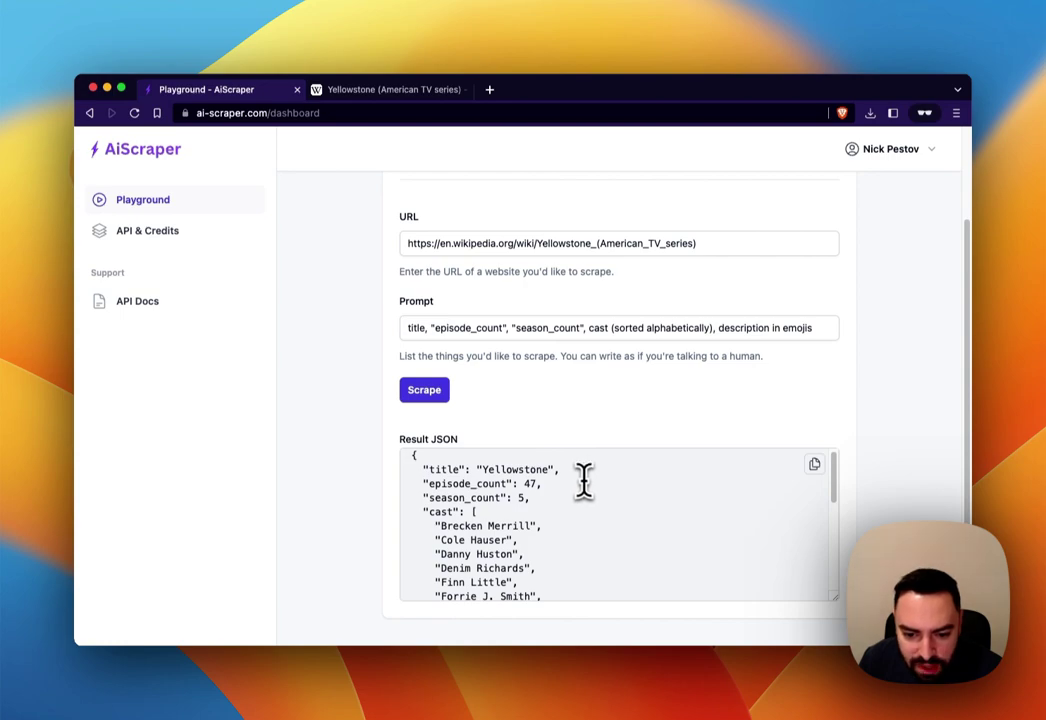
Step: Read through the result JSON's alphabetically sorted cast list and highlight the emoji description at its end
scroll(505, 495, down, 2)
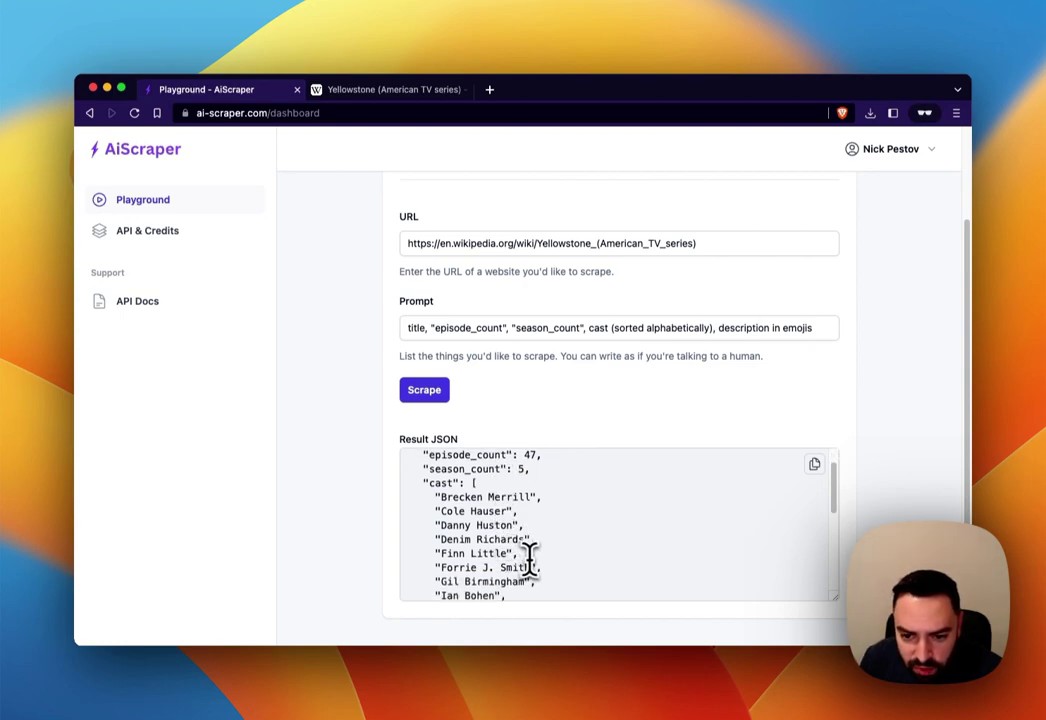
scroll(497, 589, down, 10)
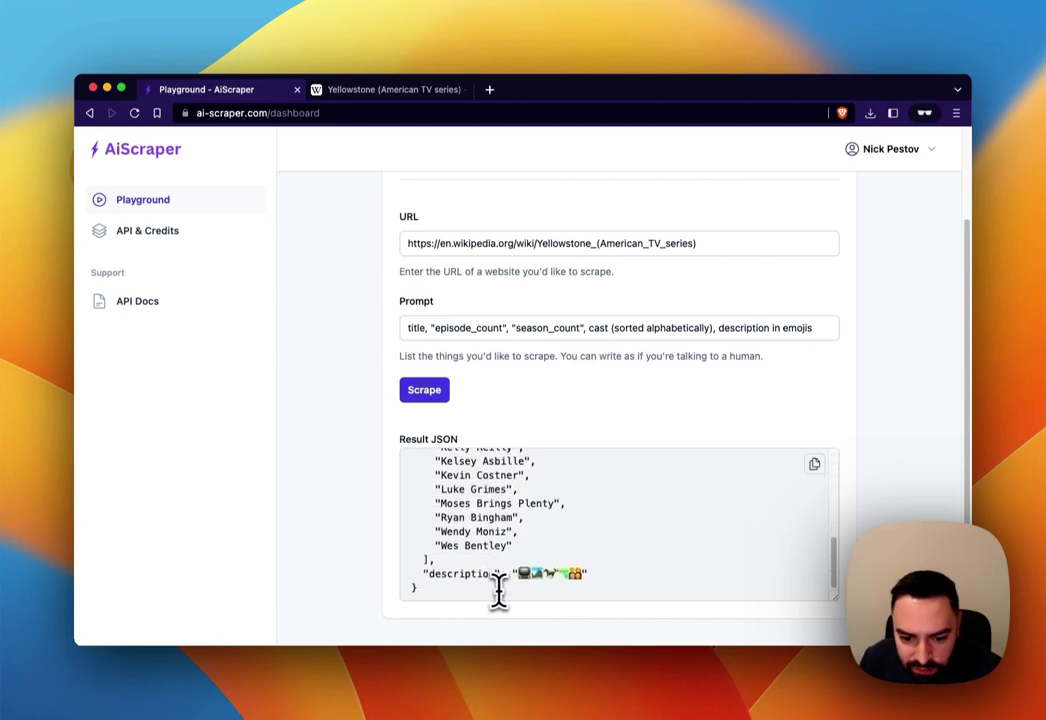
drag(513, 575, 610, 579)
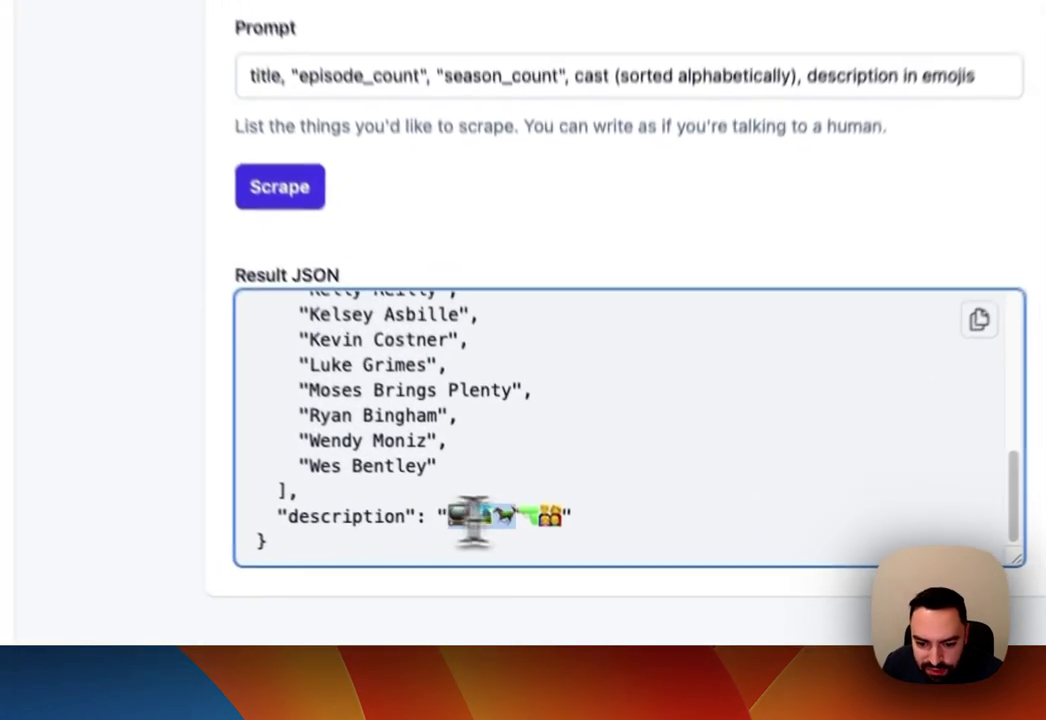
click(614, 510)
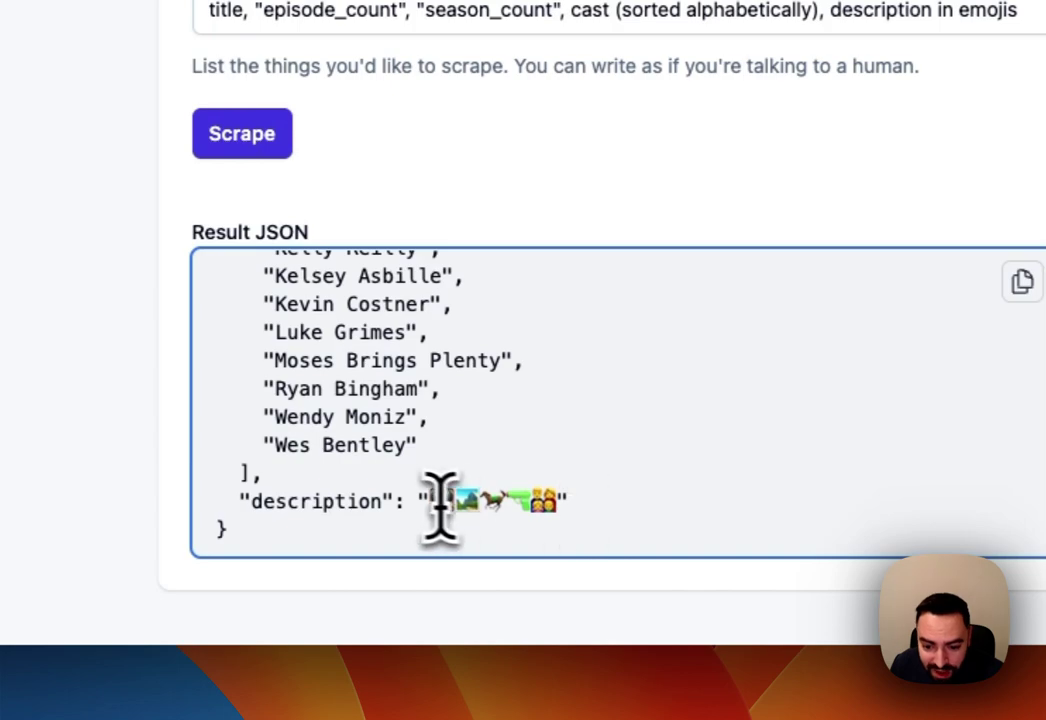
drag(427, 497, 592, 510)
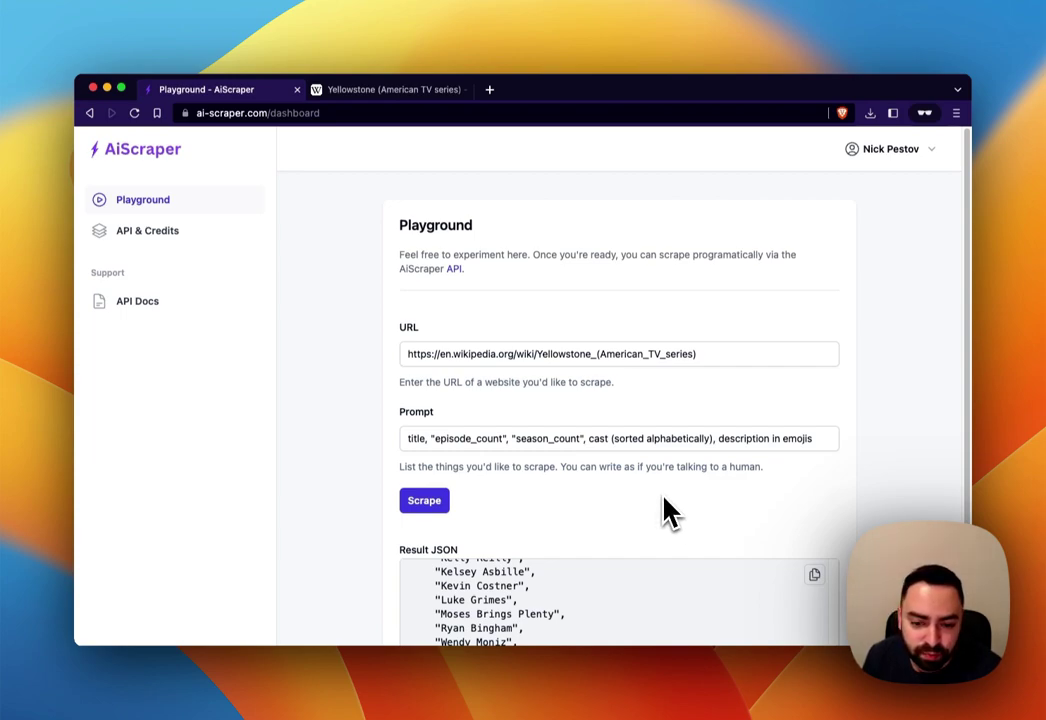
Step: Open the API & Credits page and review the credit usage and the API keys section
click(203, 248)
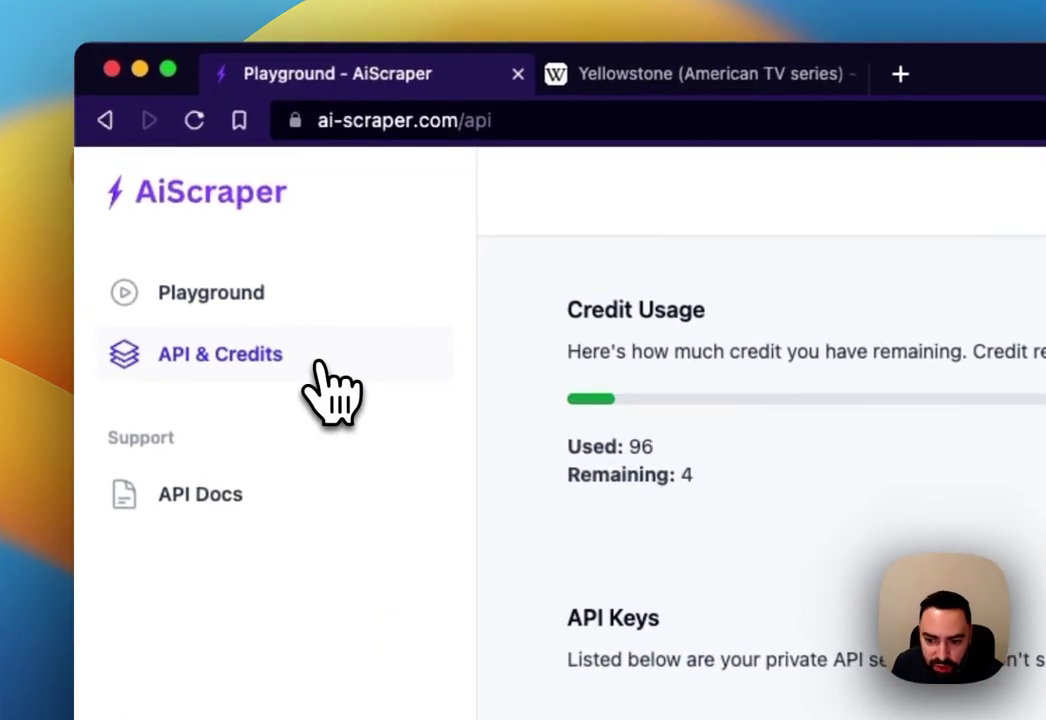
scroll(890, 425, down, 2)
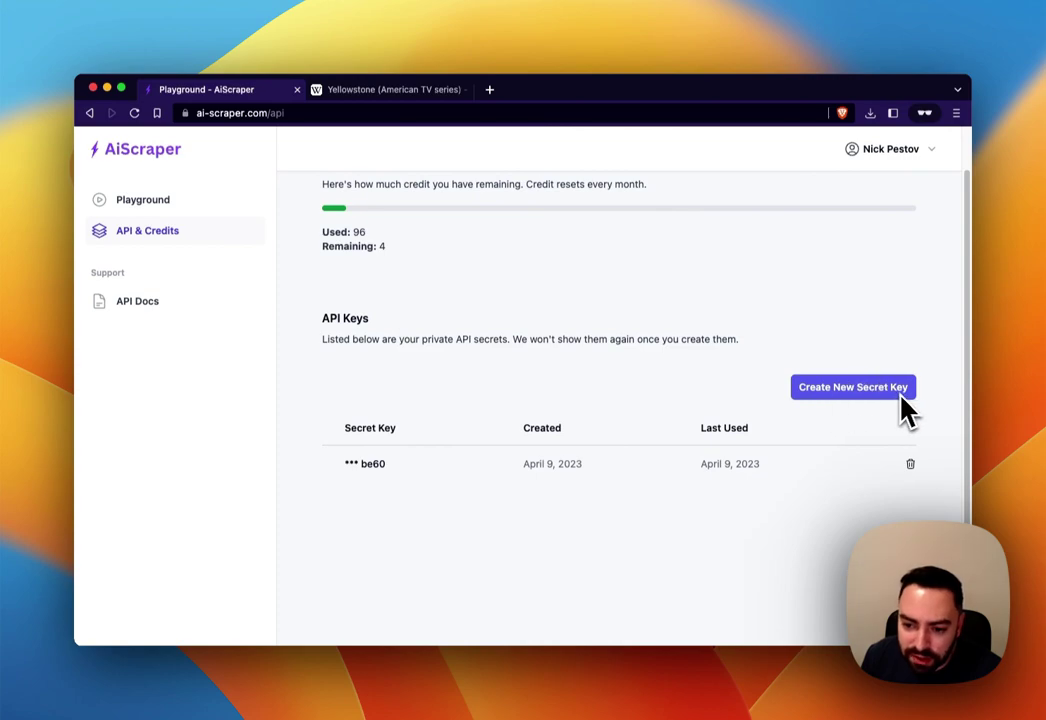
Step: Open the API Docs and examine the Authentication section, highlighting the API_KEY placeholder in the Authorization header example
click(198, 303)
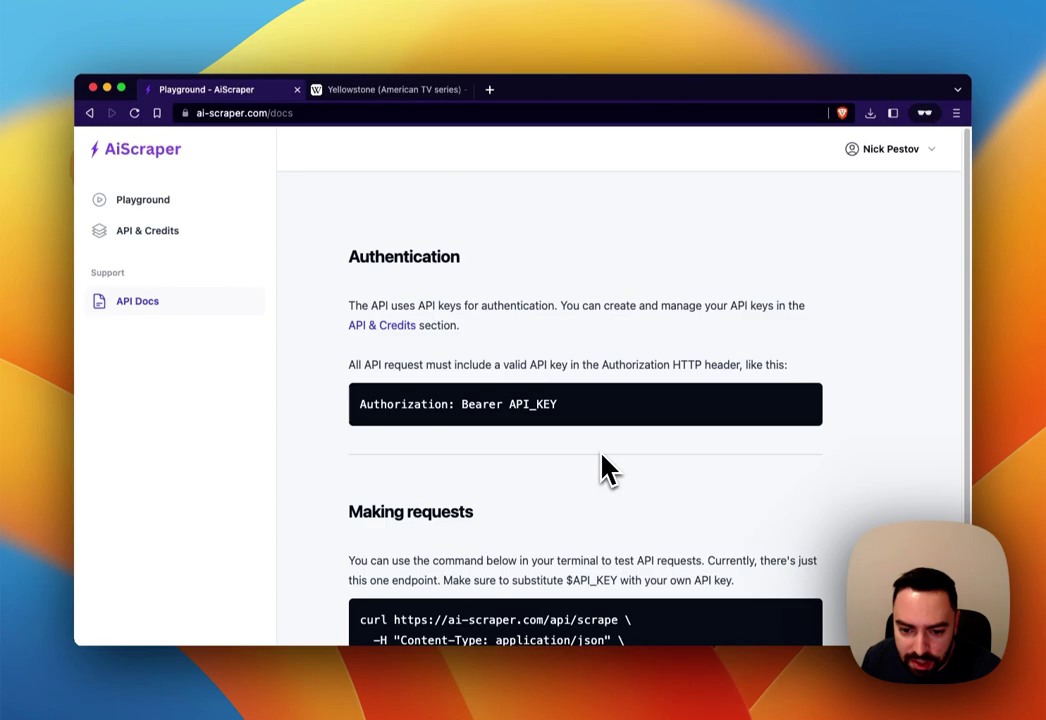
scroll(601, 462, down, 1)
scroll(603, 467, down, 4)
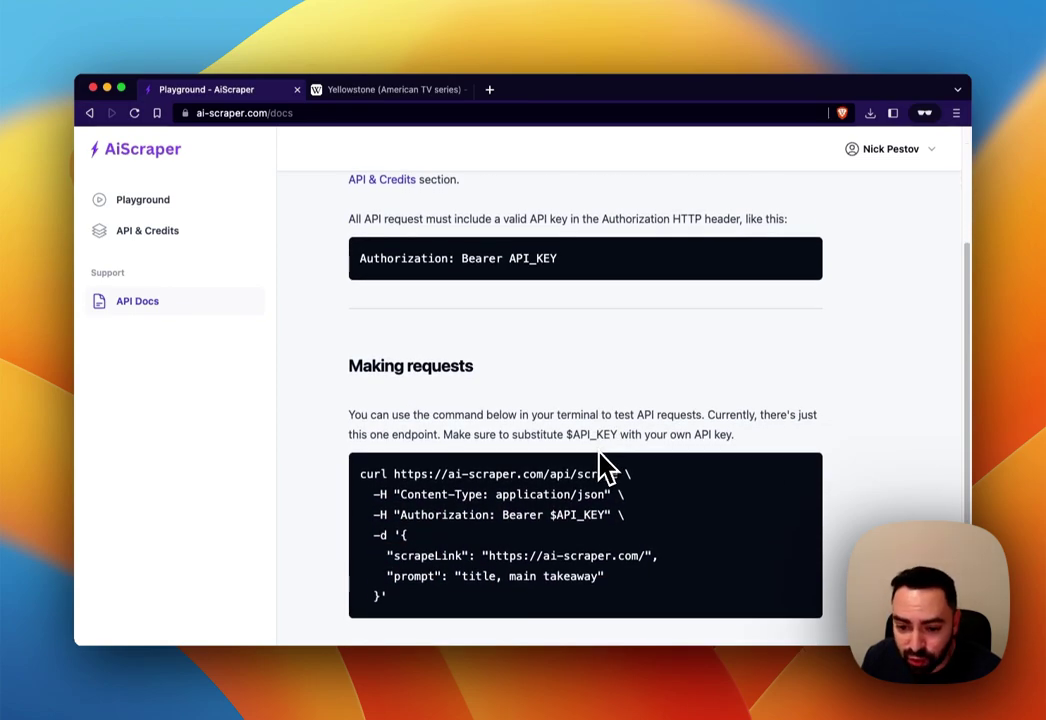
scroll(605, 466, up, 5)
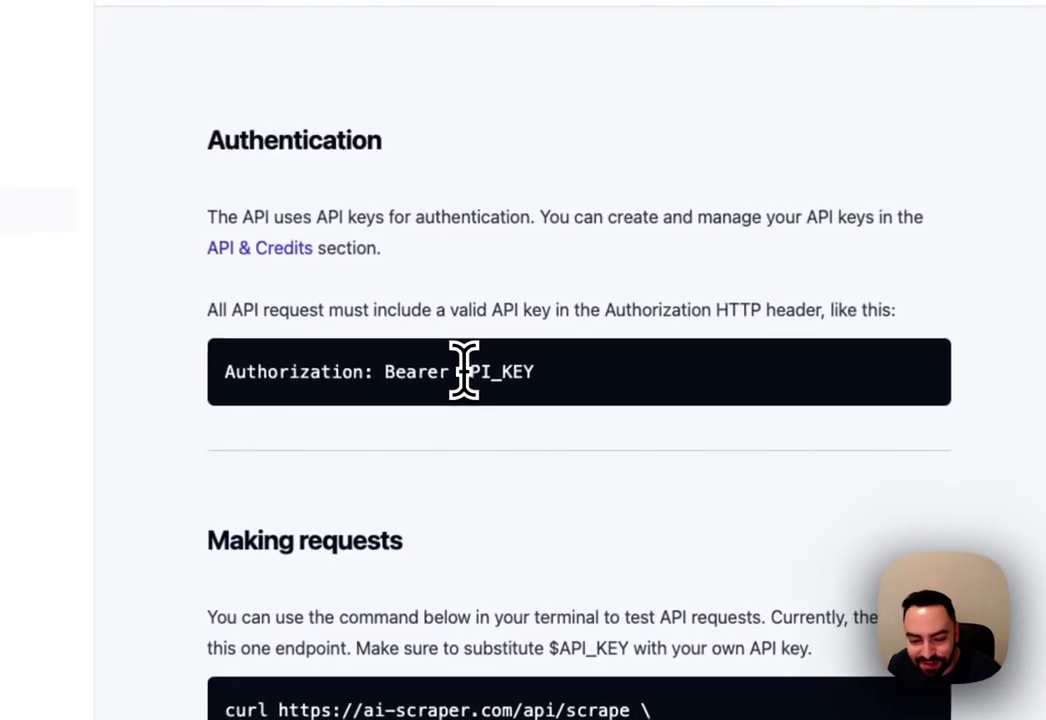
double_click(515, 404)
click(579, 514)
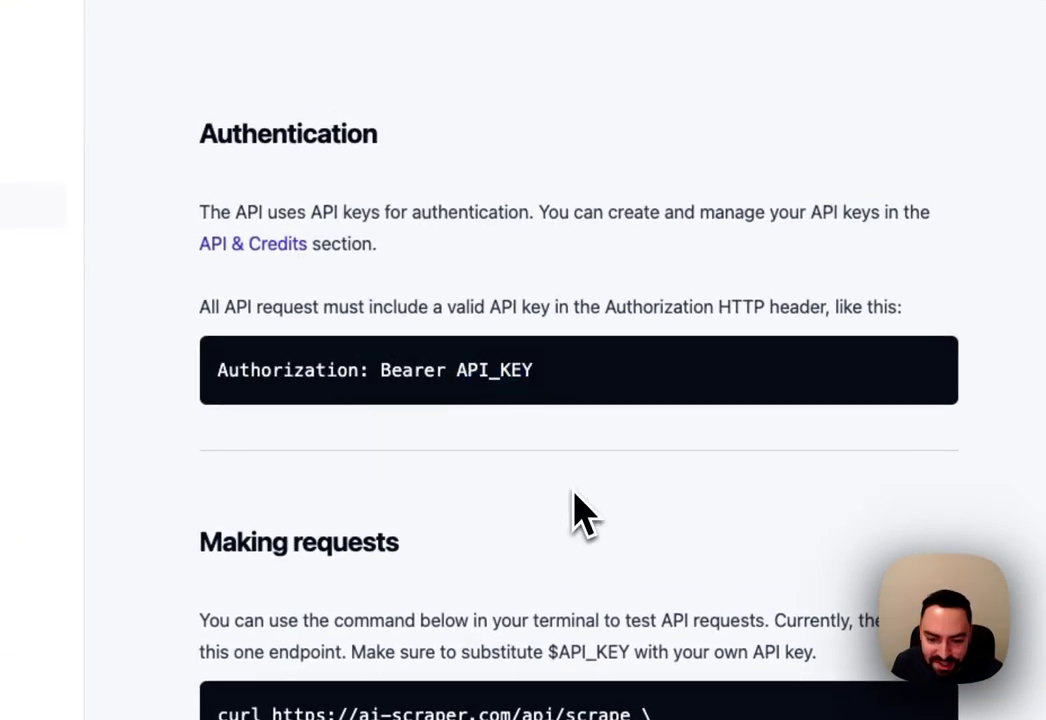
Step: Examine the scrape endpoint, scrapeLink and prompt fields in the sample curl request, and return to the API & Credits page
scroll(580, 512, down, 5)
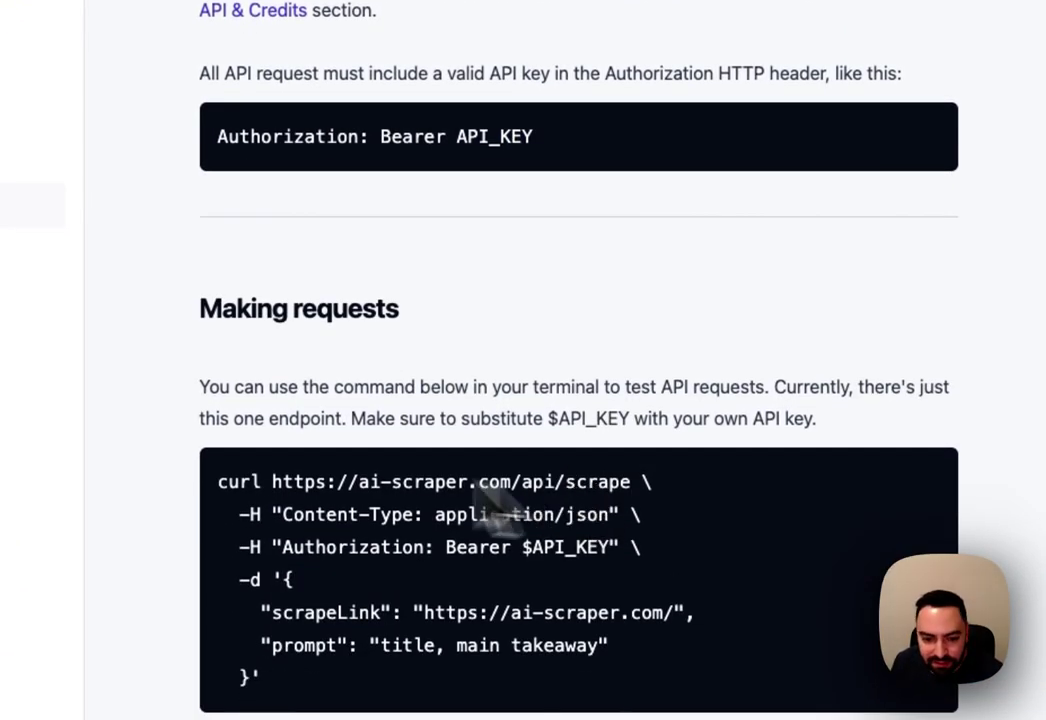
double_click(598, 482)
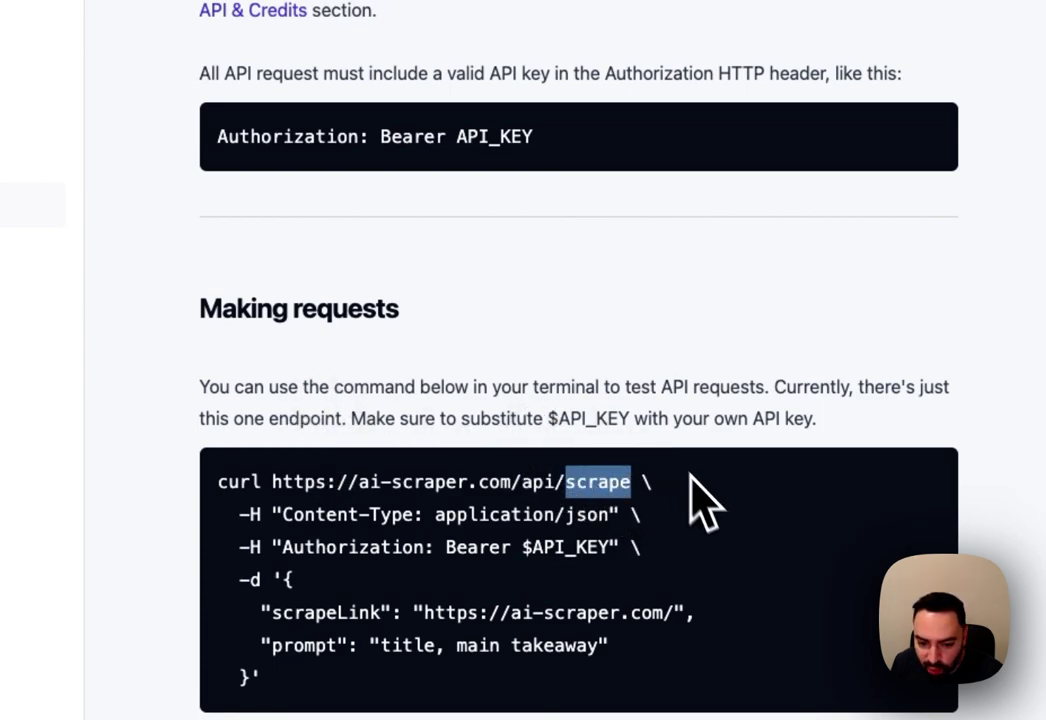
double_click(310, 612)
double_click(315, 645)
click(661, 677)
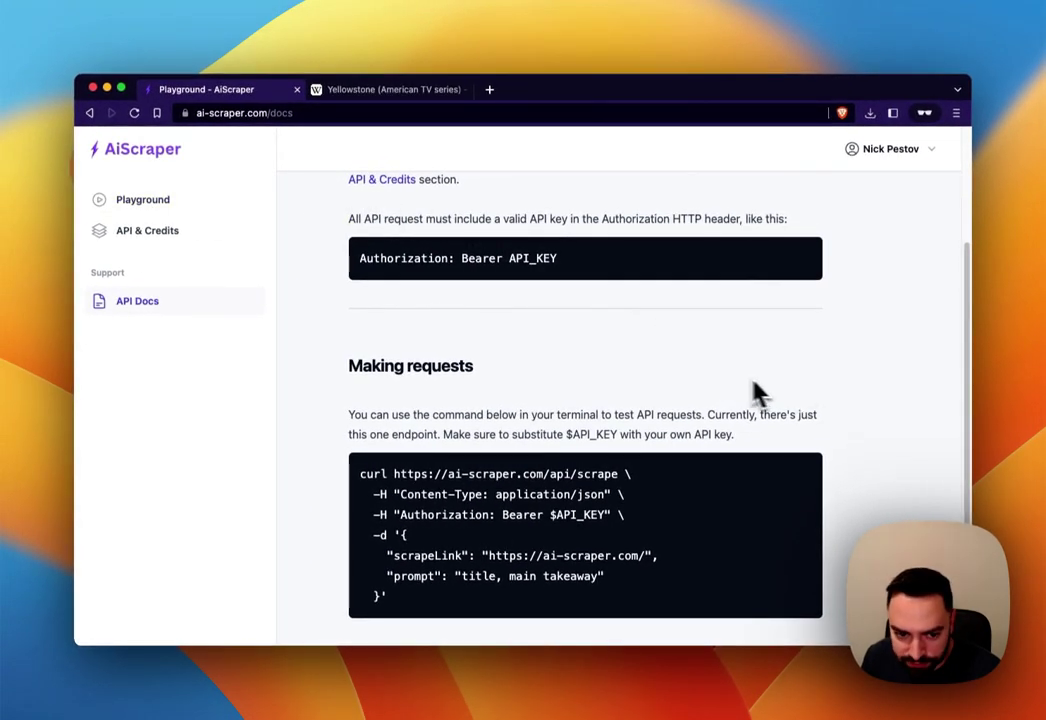
click(195, 230)
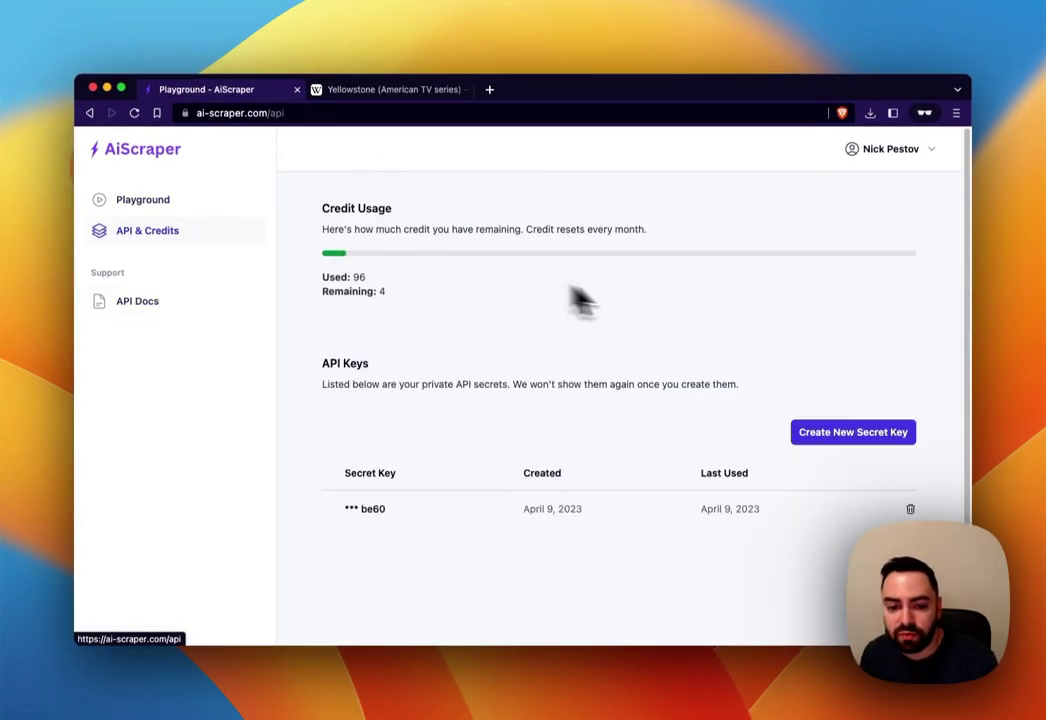